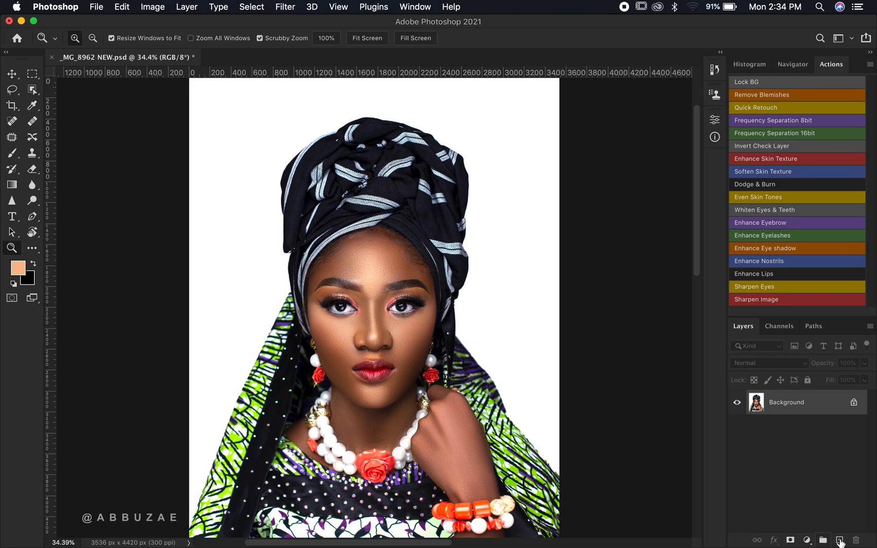
- Add a new empty layer and choose the Brush tool with a Hard Round brush at 150 px
{"action": "left_click", "coordinate": [839, 540]}
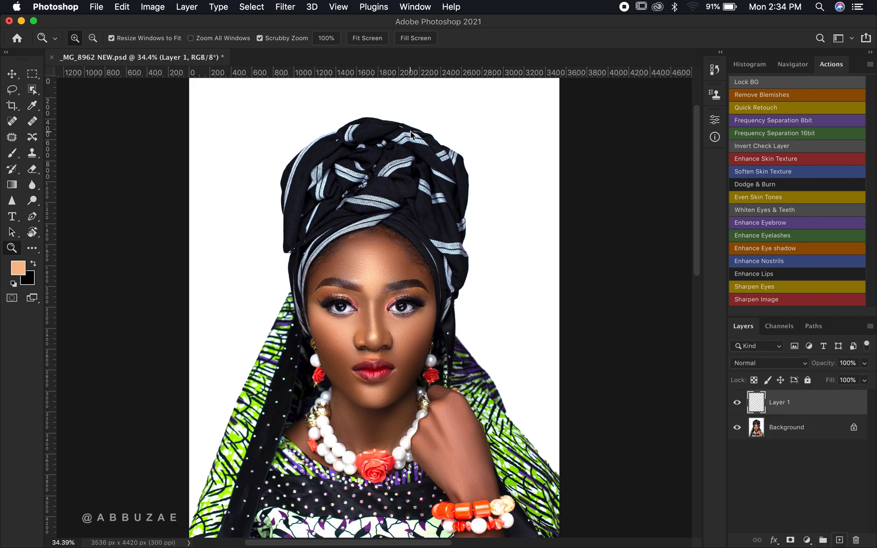
{"action": "left_click", "coordinate": [13, 153]}
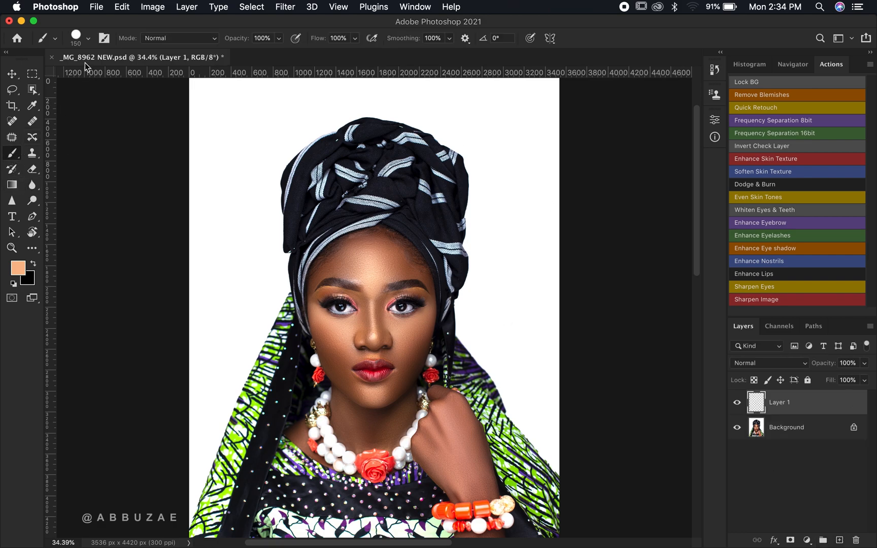
{"action": "left_click", "coordinate": [89, 39]}
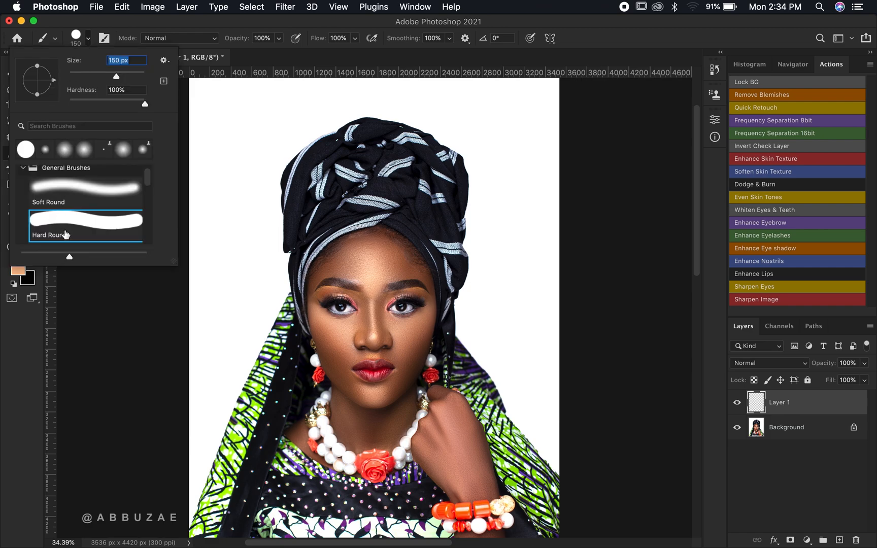
{"action": "left_click", "coordinate": [83, 194]}
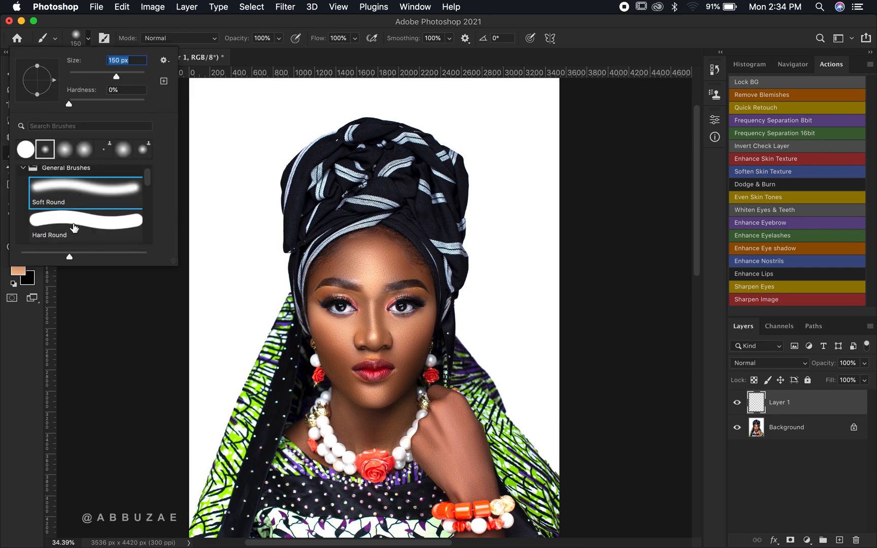
{"action": "left_click", "coordinate": [74, 228]}
{"action": "left_click", "coordinate": [4, 360]}
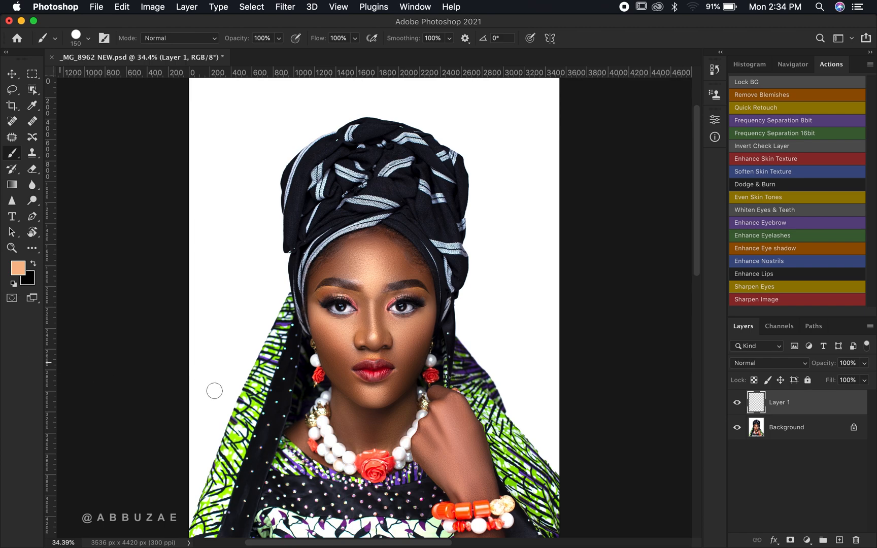
- Sample a light skin tone from the forehead and paint a swatch of it at 175 px in the upper-left corner of the new layer
{"action": "key", "text": "z"}
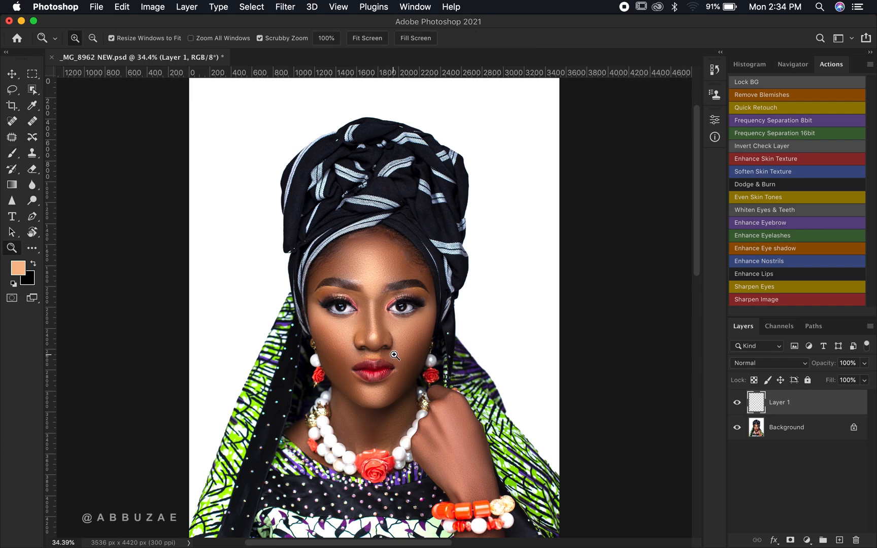
{"action": "left_click_drag", "start_coordinate": [394, 355], "coordinate": [436, 350]}
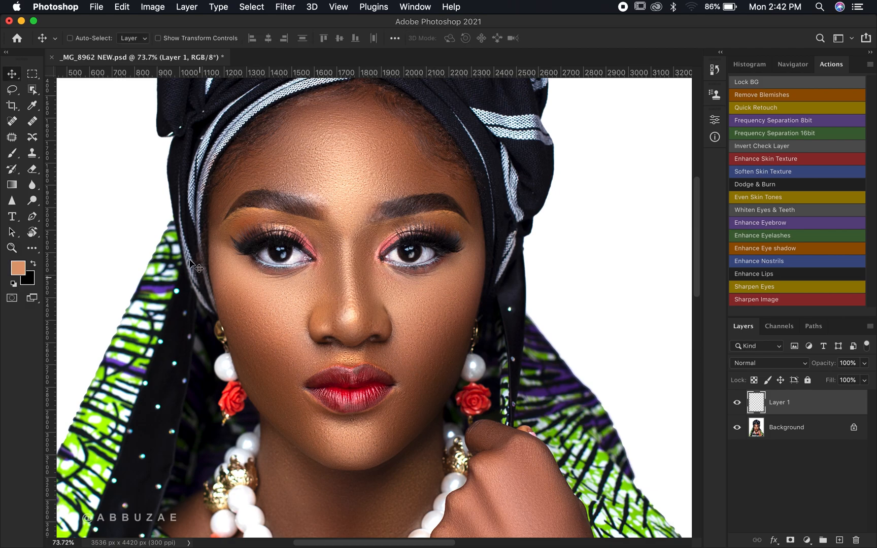
{"action": "left_click", "coordinate": [12, 154]}
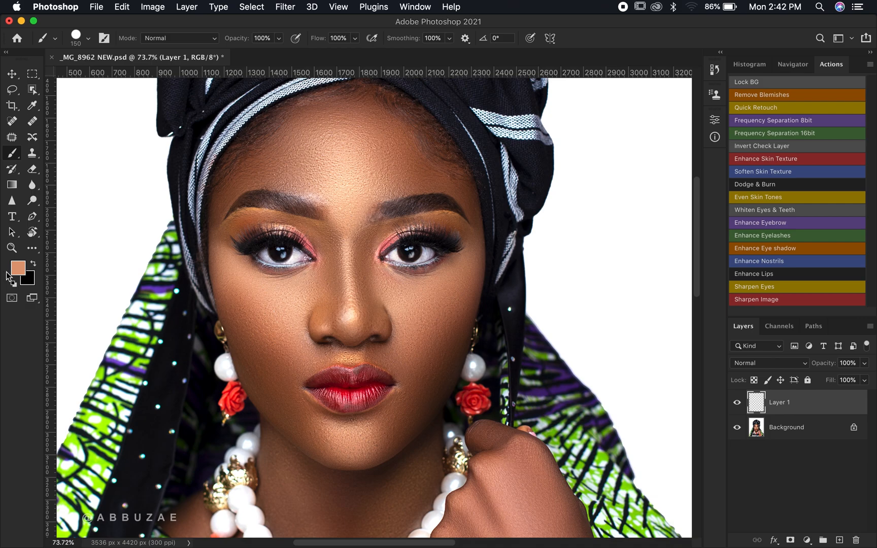
{"action": "left_click", "coordinate": [18, 268]}
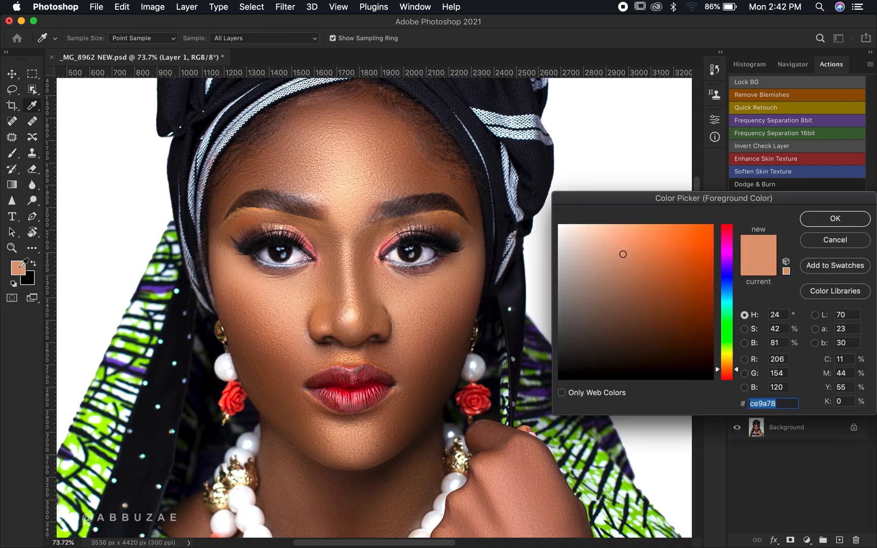
{"action": "left_click", "coordinate": [346, 164]}
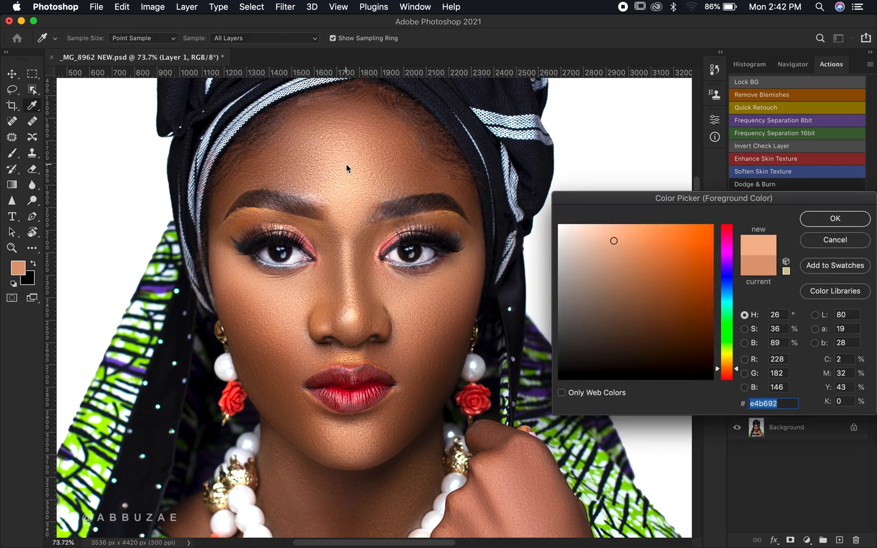
{"action": "left_click", "coordinate": [834, 219]}
{"action": "key", "text": "b"}
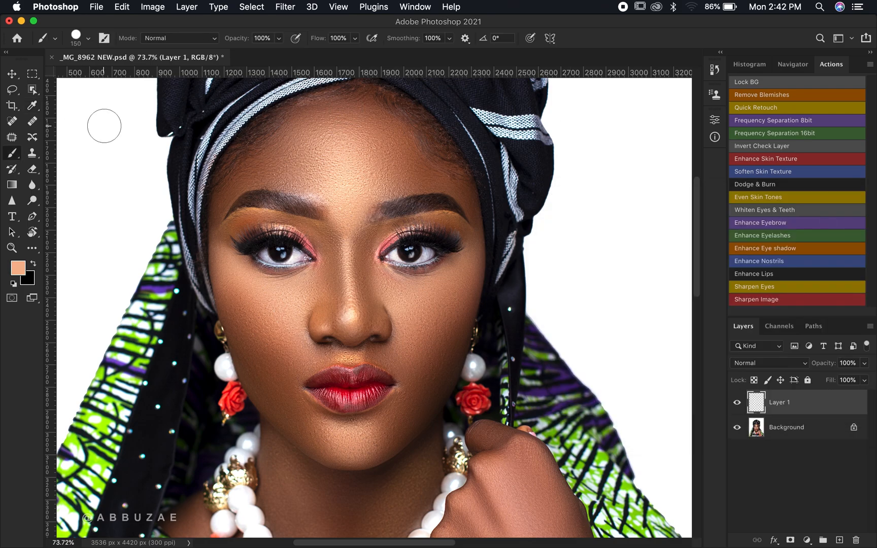
{"action": "key", "text": "bracketright"}
{"action": "left_click_drag", "start_coordinate": [78, 122], "coordinate": [167, 118]}
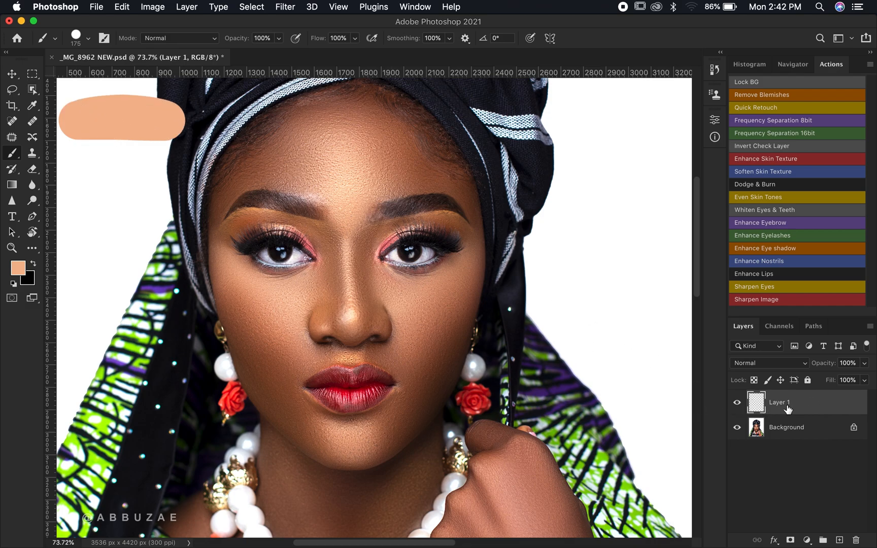
- Sample a midtone skin colour from the face and paint a second swatch just beneath the first
{"action": "left_click", "coordinate": [16, 273]}
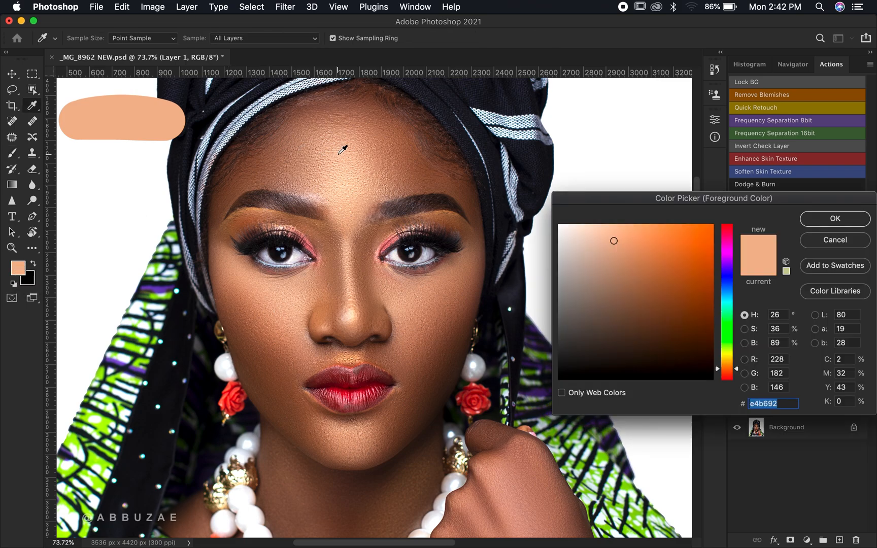
{"action": "left_click", "coordinate": [376, 138]}
{"action": "left_click", "coordinate": [382, 146]}
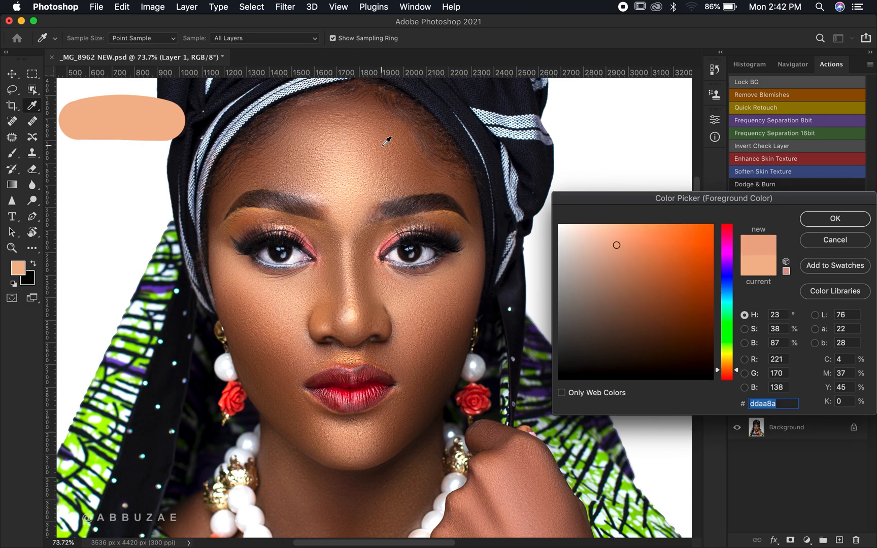
{"action": "left_click", "coordinate": [274, 341]}
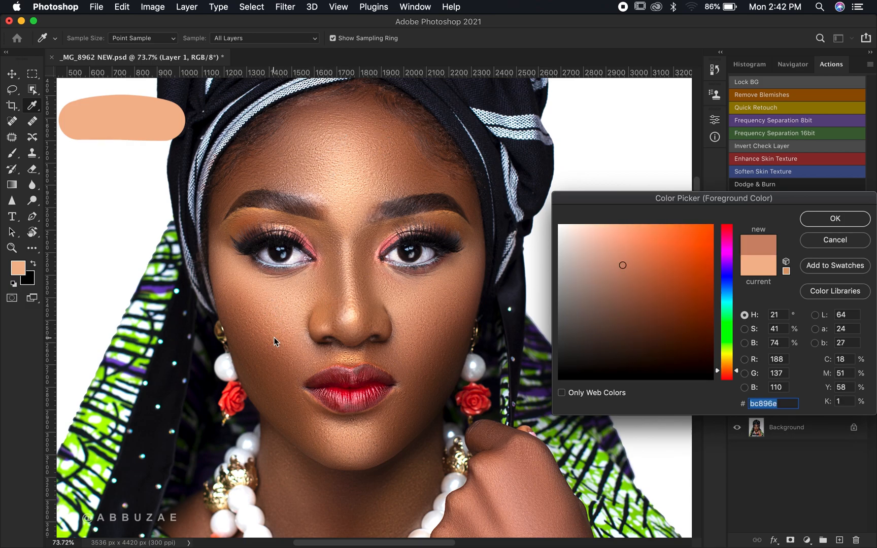
{"action": "left_click", "coordinate": [294, 168]}
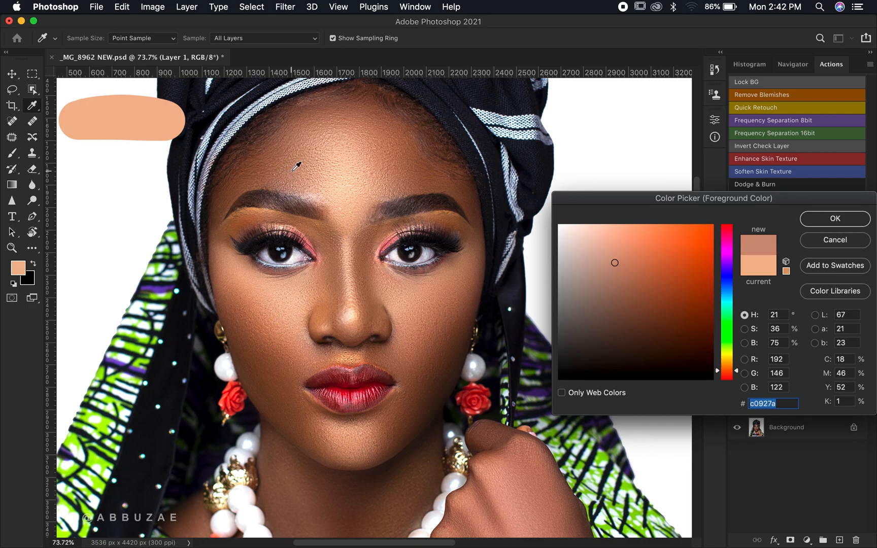
{"action": "left_click", "coordinate": [429, 331]}
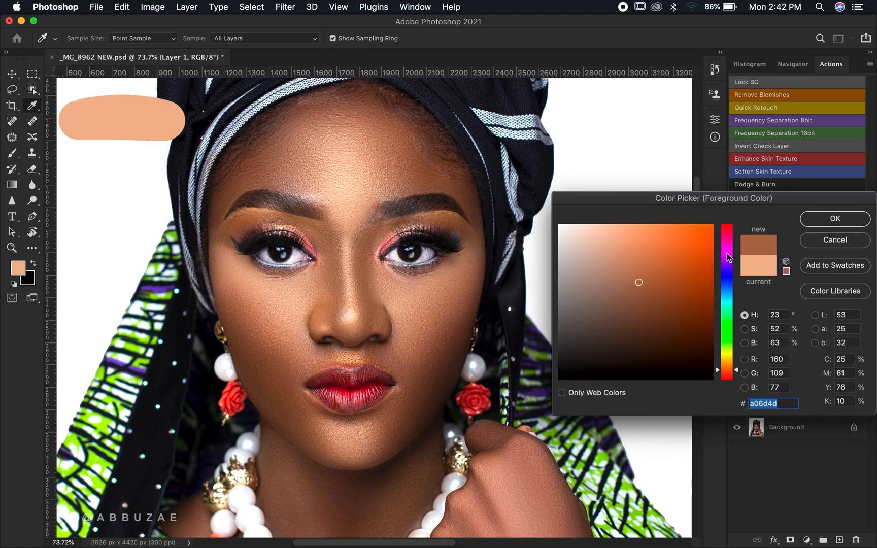
{"action": "left_click", "coordinate": [835, 218]}
{"action": "key", "text": "b"}
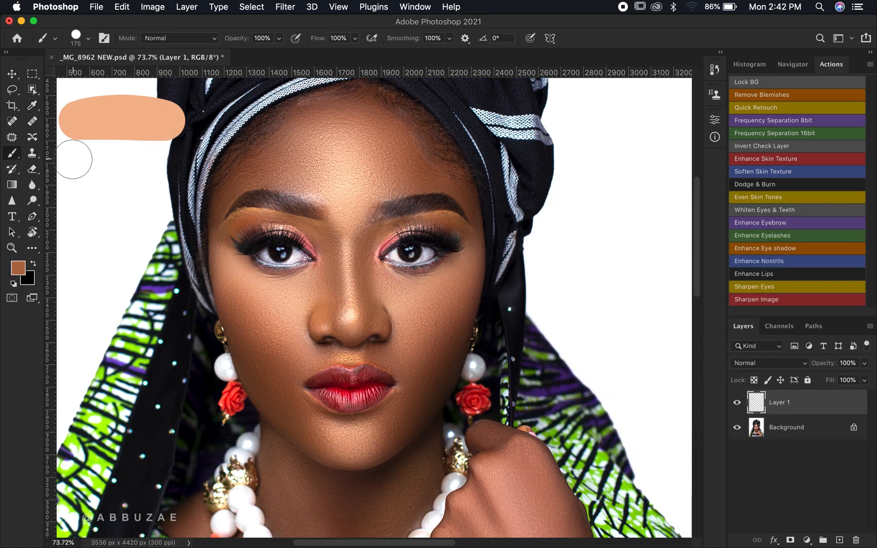
{"action": "left_click_drag", "start_coordinate": [74, 160], "coordinate": [171, 159]}
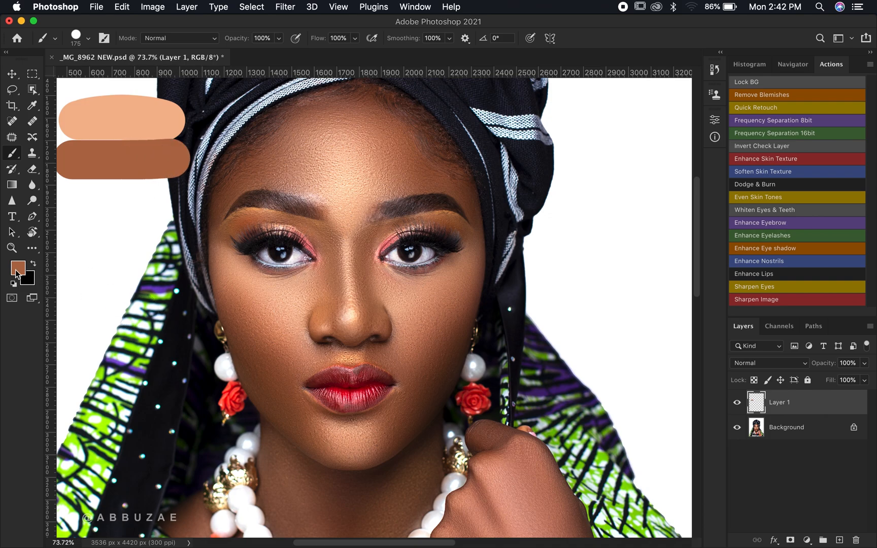
- Sample a dark shadow tone near the jaw and paint a third swatch below the other two
{"action": "left_click", "coordinate": [18, 268]}
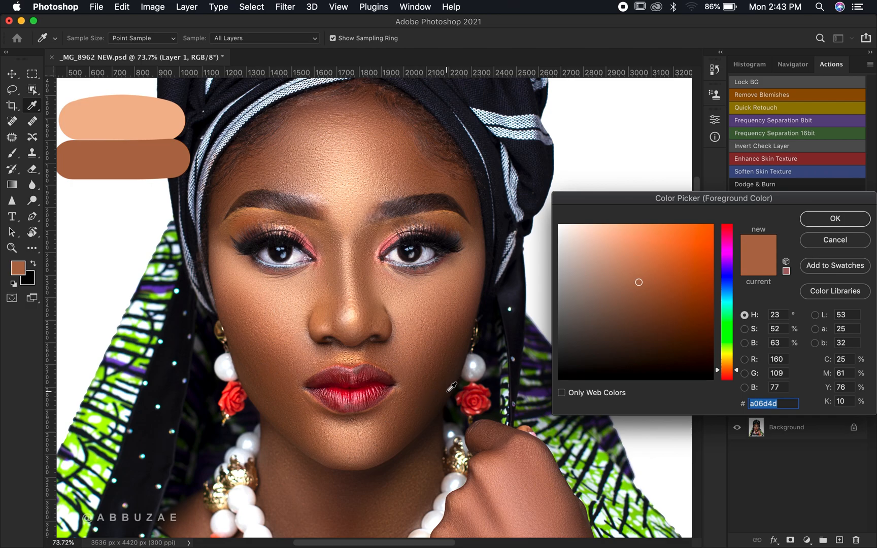
{"action": "left_click", "coordinate": [450, 386]}
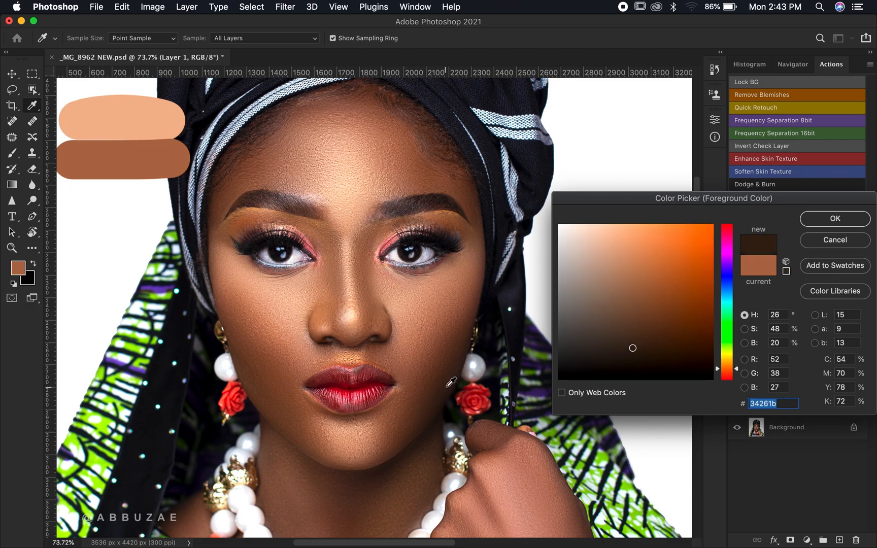
{"action": "left_click", "coordinate": [447, 389]}
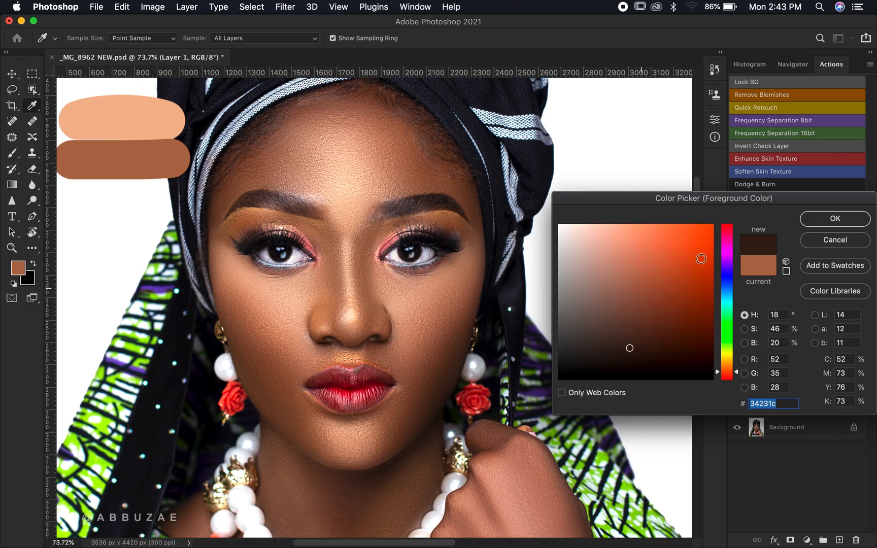
{"action": "left_click", "coordinate": [833, 219]}
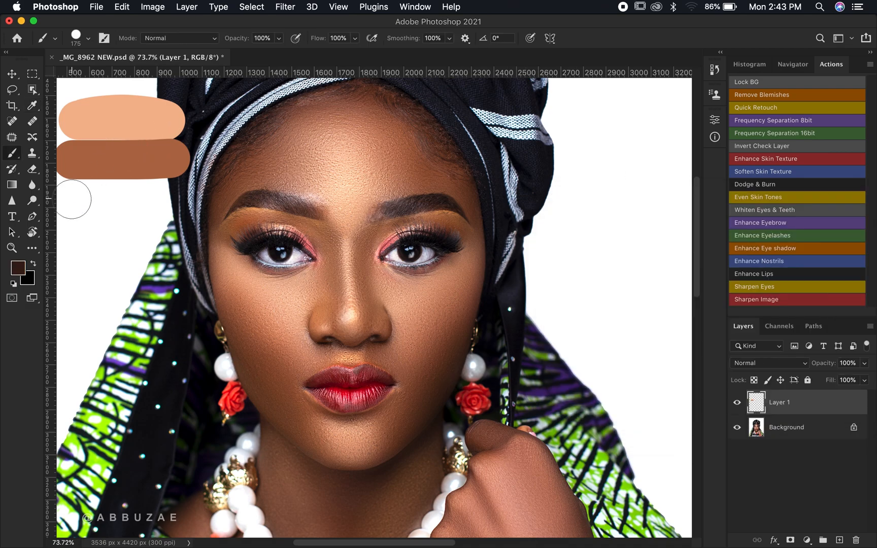
{"action": "left_click_drag", "start_coordinate": [72, 198], "coordinate": [180, 198]}
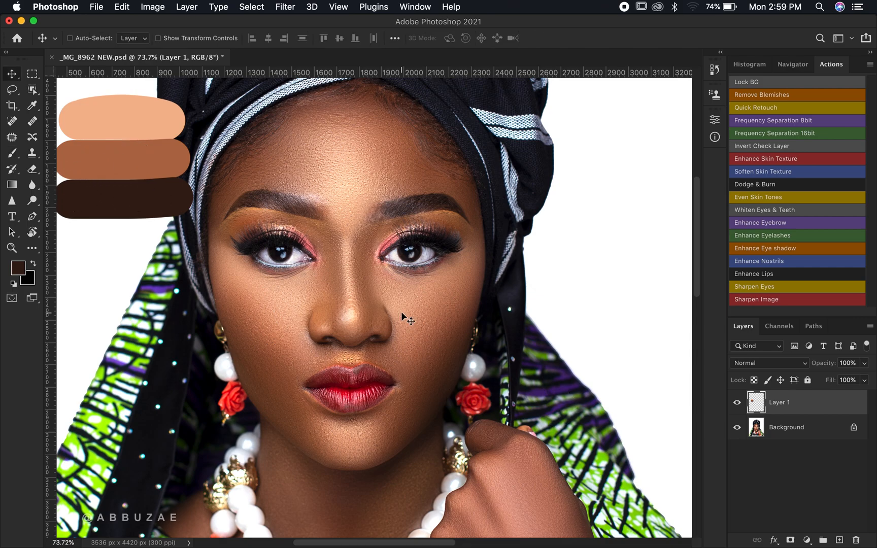
- Rename the swatch layer to Color Sample
{"action": "double_click", "coordinate": [779, 402]}
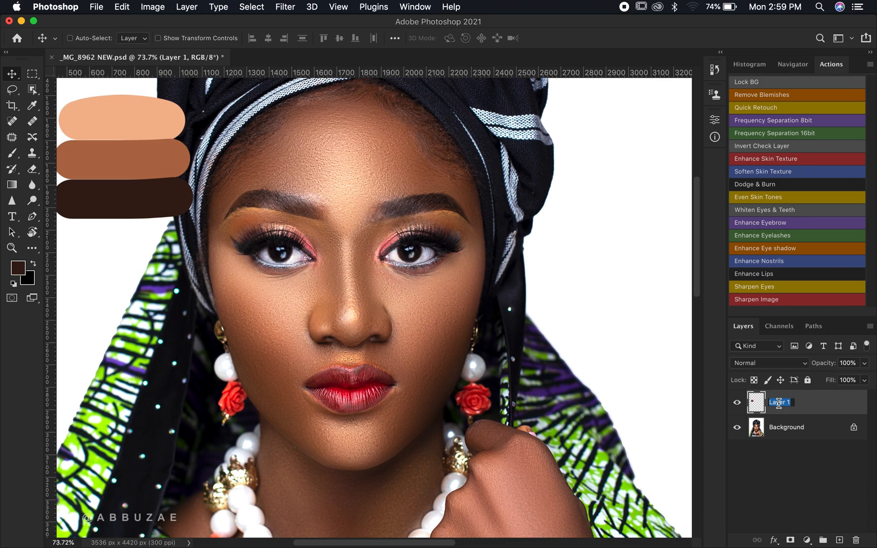
{"action": "type", "text": "Color Sample"}
{"action": "key", "text": "Return"}
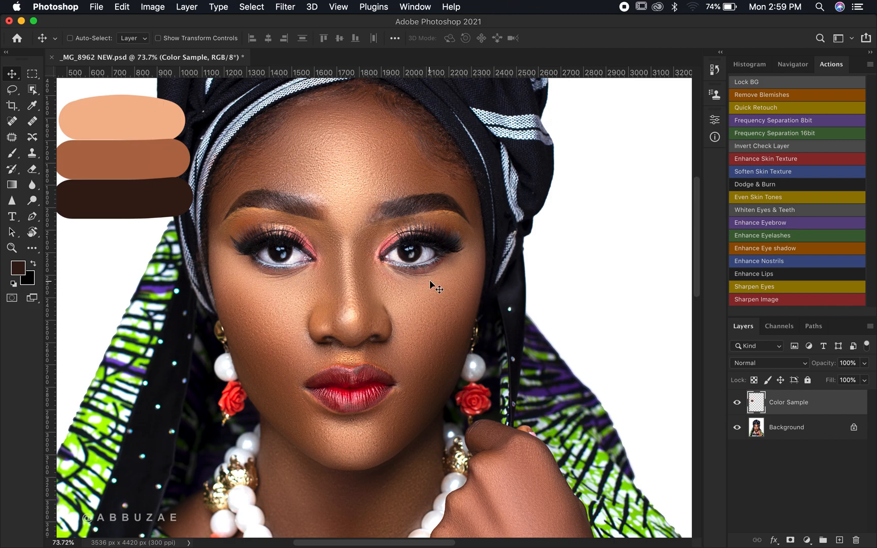
- Reset the default black and white colours and add a Gradient Map adjustment layer above the Background layer
{"action": "left_click", "coordinate": [13, 284]}
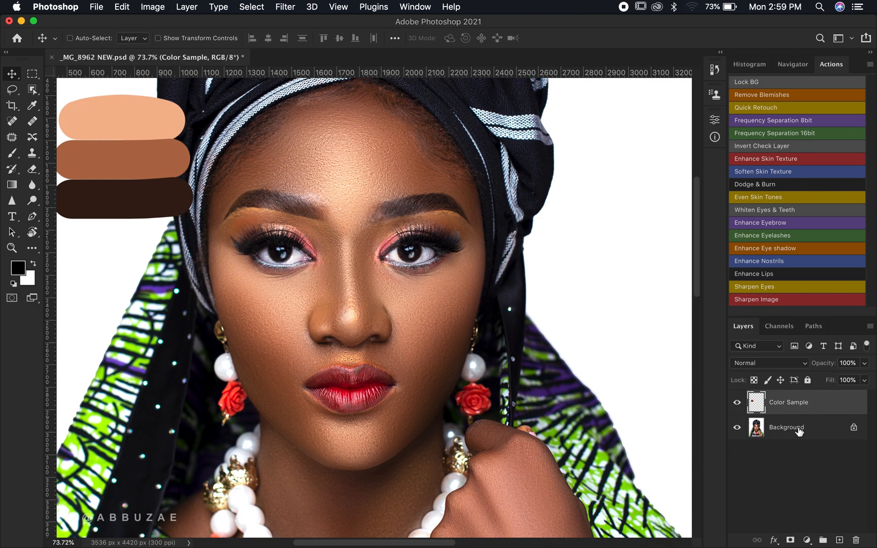
{"action": "left_click", "coordinate": [798, 430]}
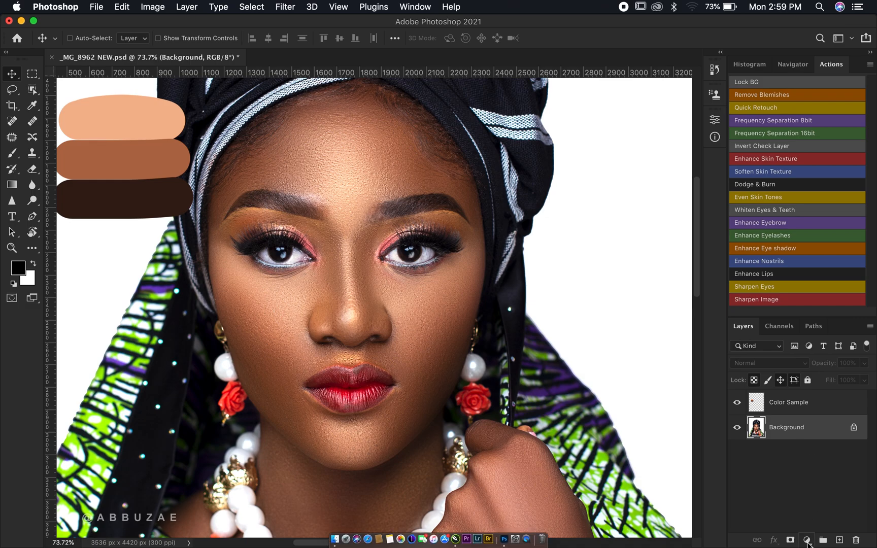
{"action": "left_click", "coordinate": [806, 540]}
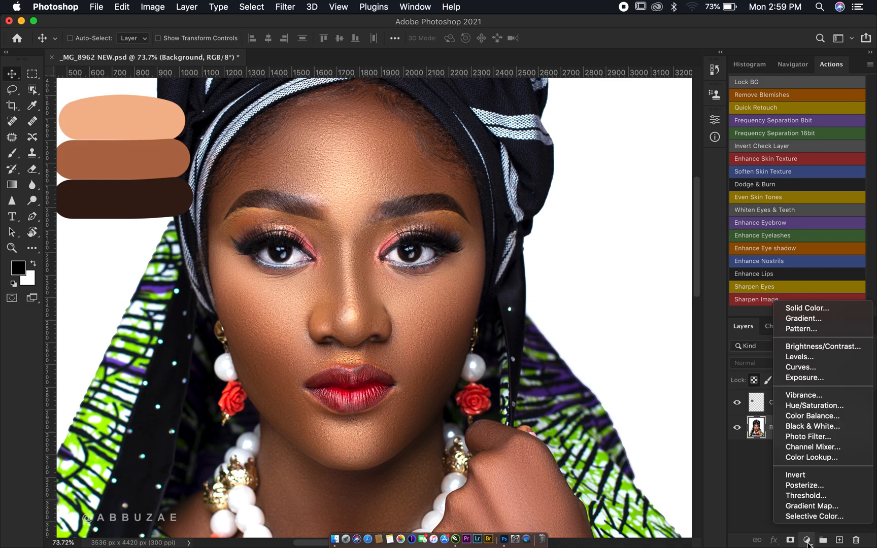
{"action": "left_click", "coordinate": [816, 508]}
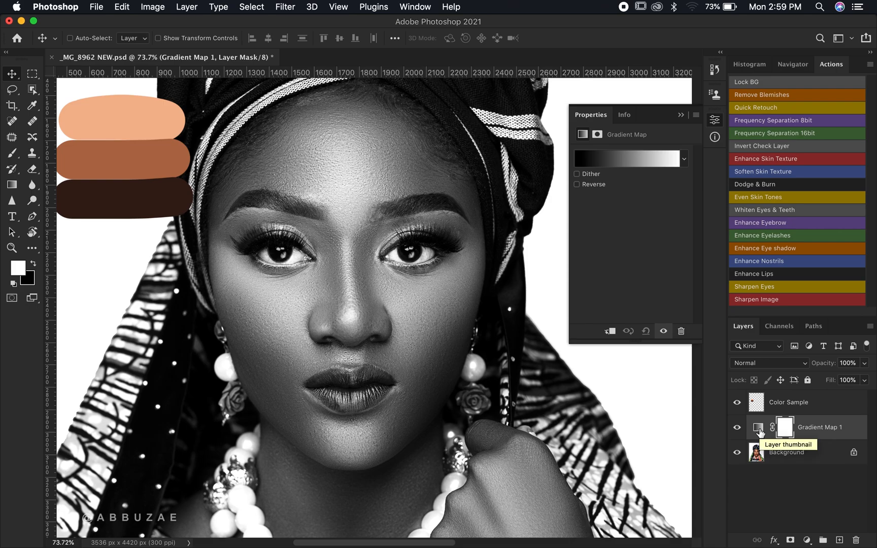
- Open the Gradient Editor for the gradient map and select its white end colour stop
{"action": "left_click", "coordinate": [758, 429]}
{"action": "left_click", "coordinate": [785, 429]}
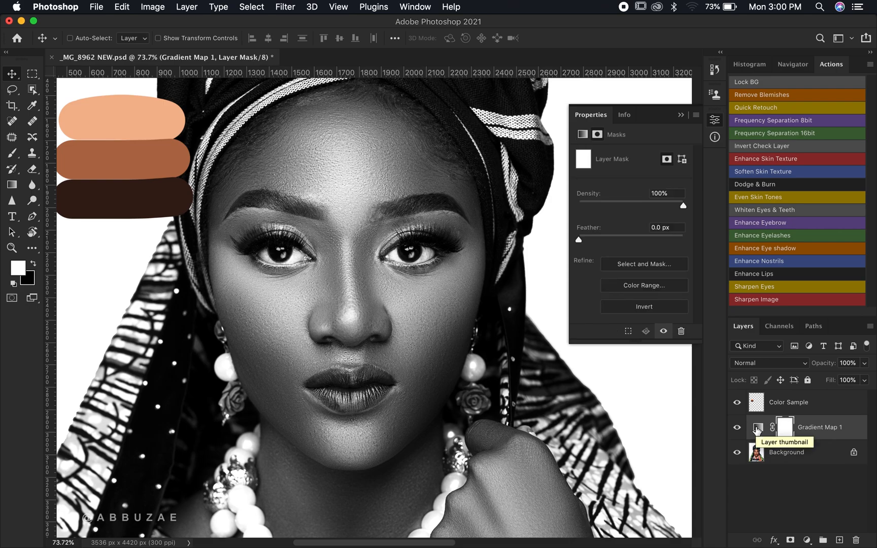
{"action": "left_click", "coordinate": [756, 429]}
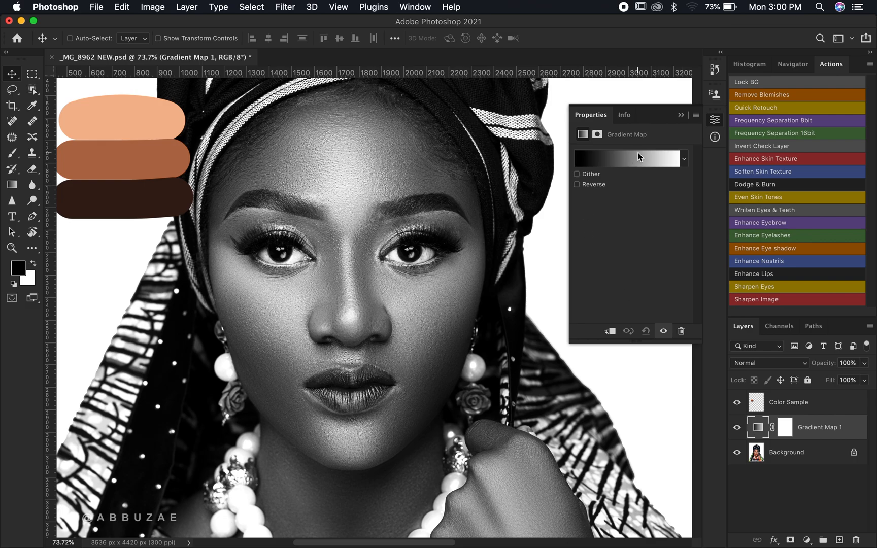
{"action": "left_click", "coordinate": [625, 161]}
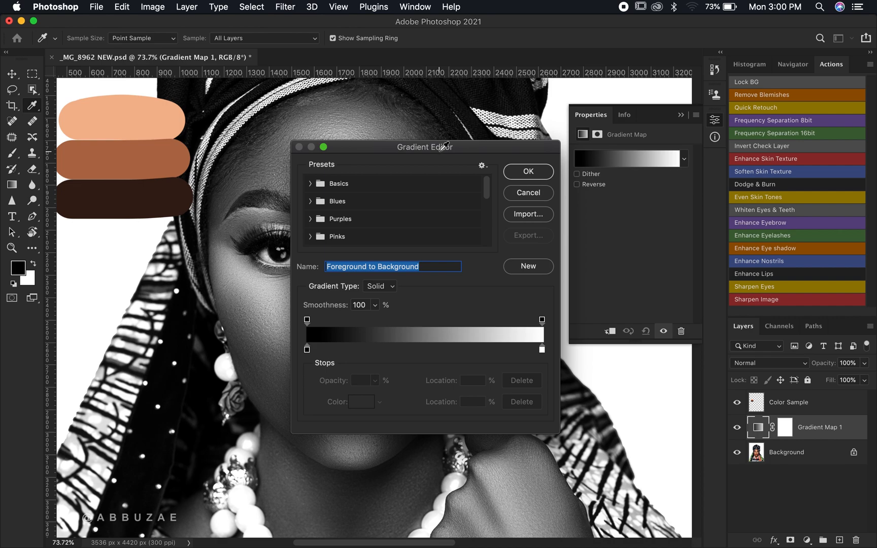
{"action": "mouse_move", "coordinate": [444, 147]}
{"action": "left_mouse_down"}
{"action": "mouse_move", "coordinate": [491, 194]}
{"action": "mouse_move", "coordinate": [442, 152]}
{"action": "mouse_move", "coordinate": [447, 162]}
{"action": "left_mouse_up"}
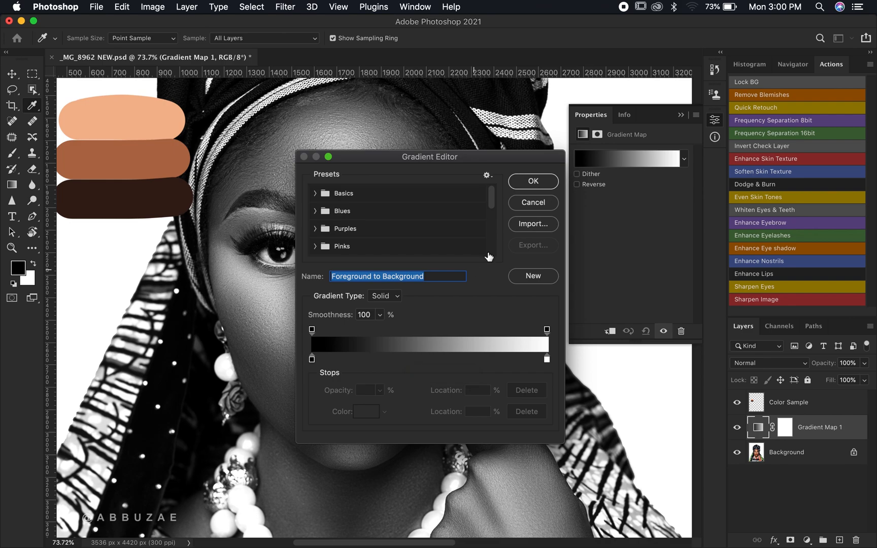
{"action": "left_click", "coordinate": [546, 360]}
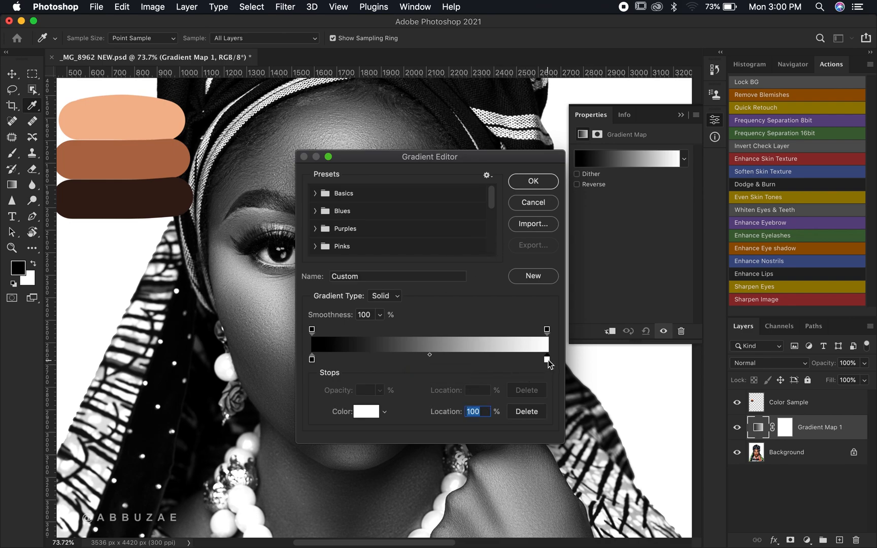
- Set the gradient's white end stop colour by sampling the light skin-tone swatch
{"action": "left_click", "coordinate": [369, 410]}
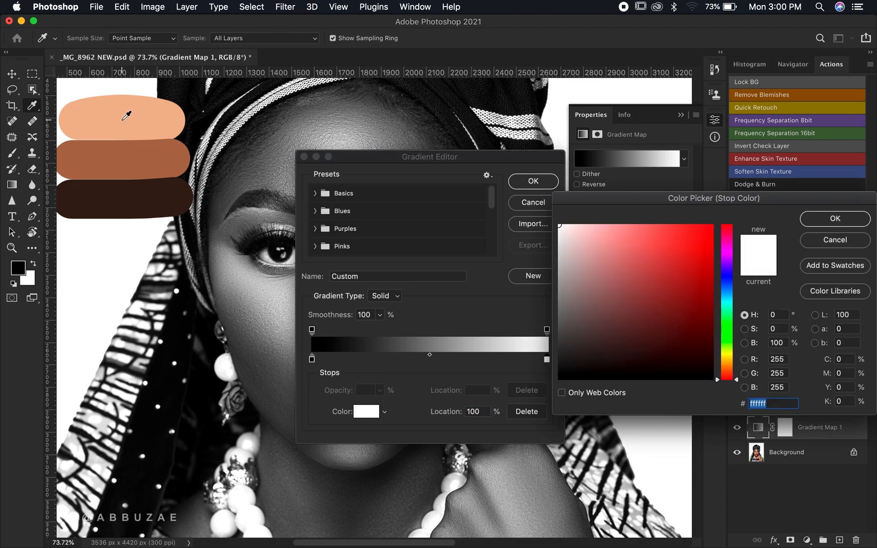
{"action": "left_click", "coordinate": [123, 119]}
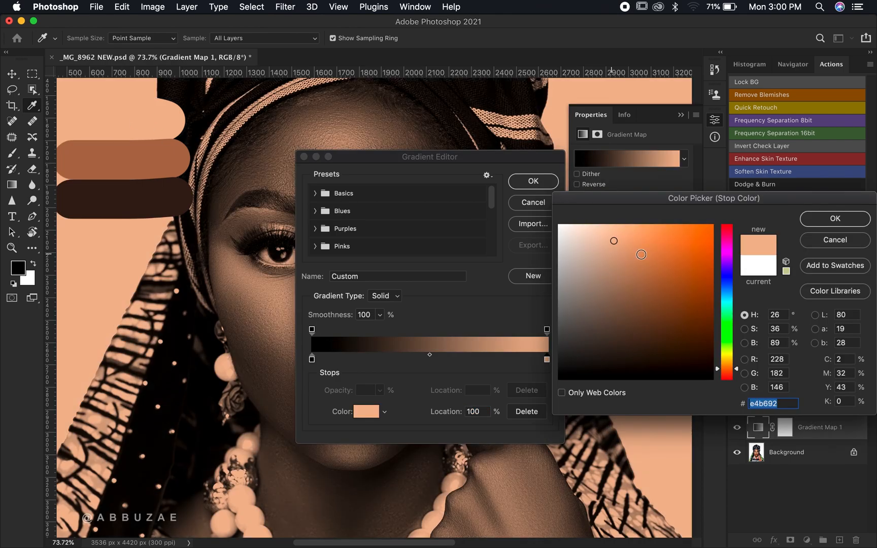
{"action": "left_click", "coordinate": [832, 219]}
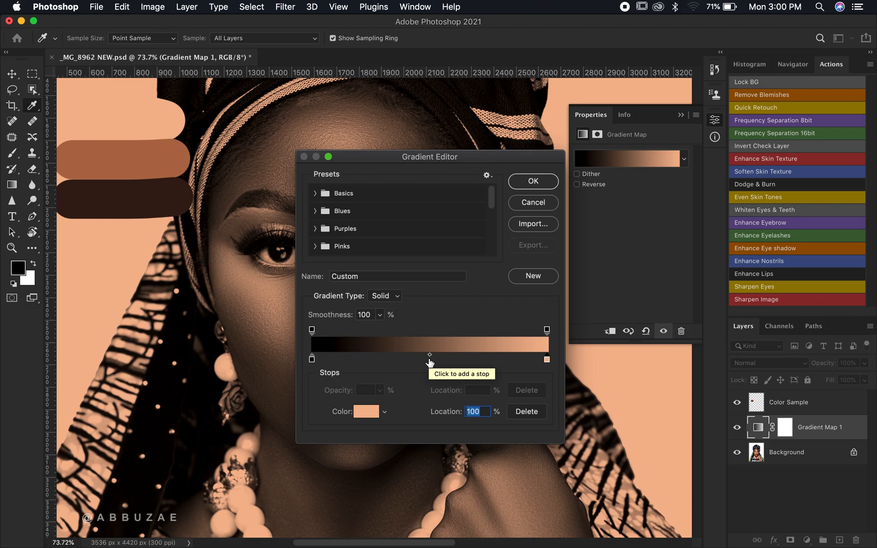
- Add a middle colour stop sampled from the mid-tone swatch and place it about two thirds along the gradient
{"action": "left_click", "coordinate": [429, 361]}
{"action": "double_click", "coordinate": [428, 360]}
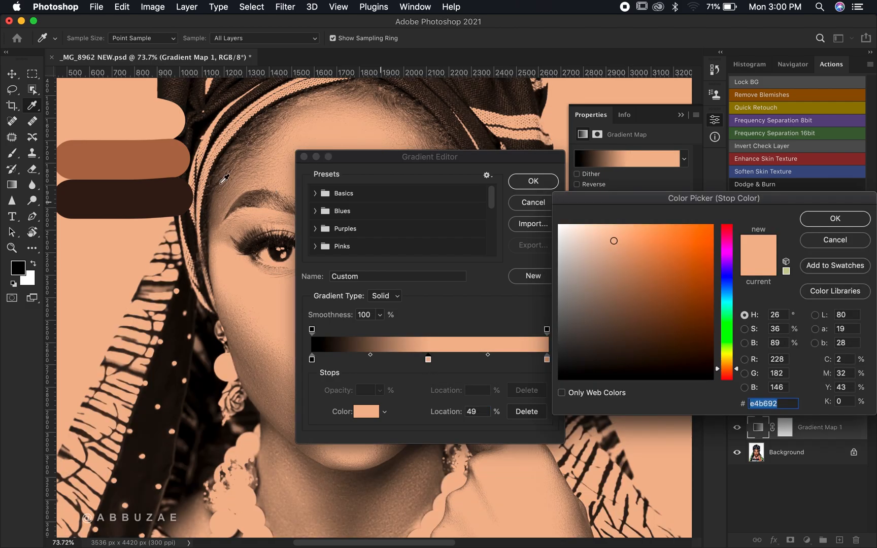
{"action": "left_click", "coordinate": [124, 162]}
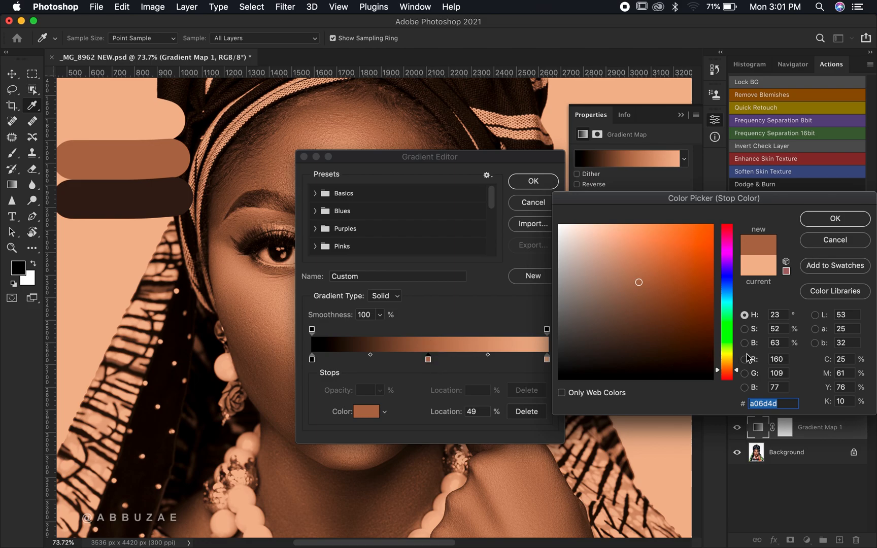
{"action": "left_click", "coordinate": [844, 219]}
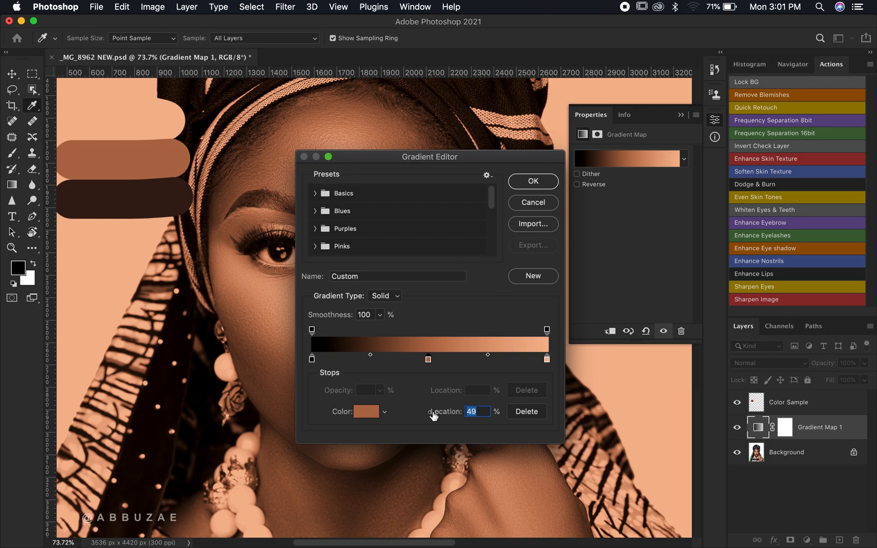
{"action": "type", "text": "94"}
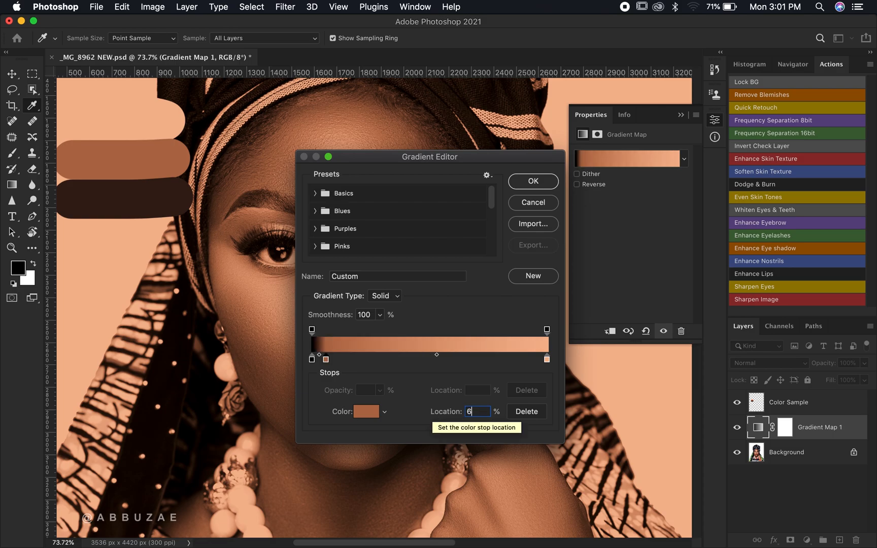
{"action": "key", "text": "Return"}
{"action": "key", "text": "v"}
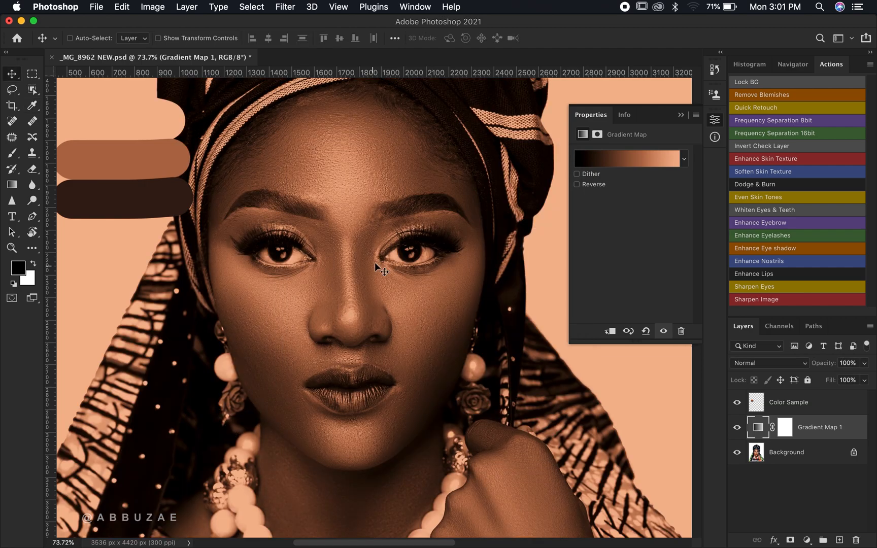
- Set the black end stop colour by sampling the dark shadow swatch and move that stop to 20% location
{"action": "left_click", "coordinate": [616, 159]}
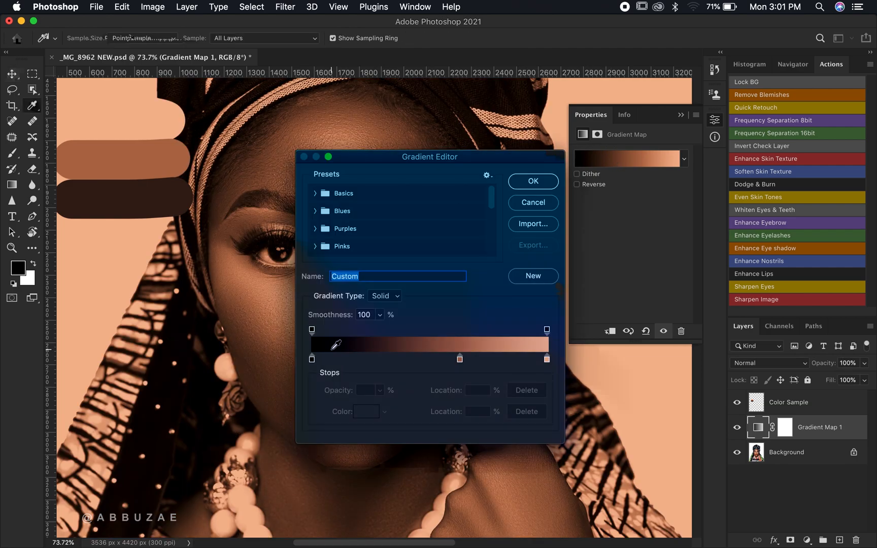
{"action": "left_click", "coordinate": [311, 359]}
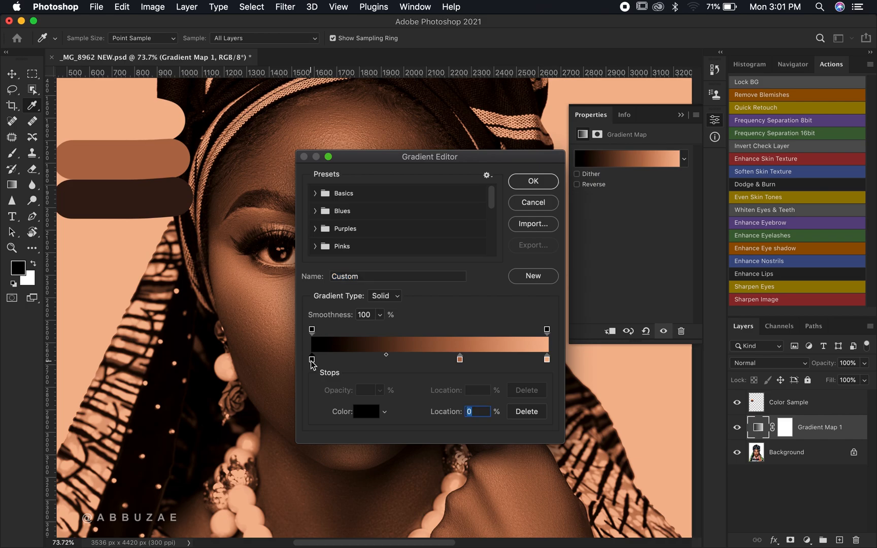
{"action": "left_click", "coordinate": [370, 413]}
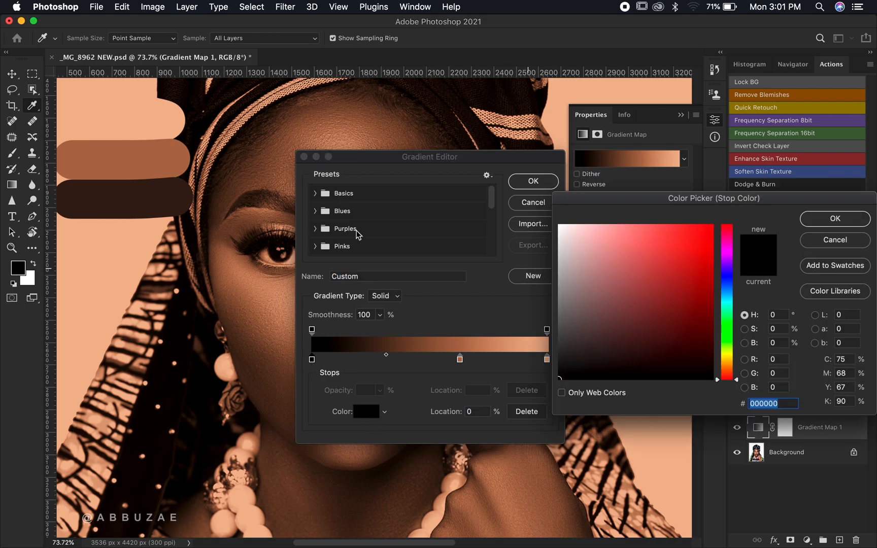
{"action": "left_click", "coordinate": [144, 205]}
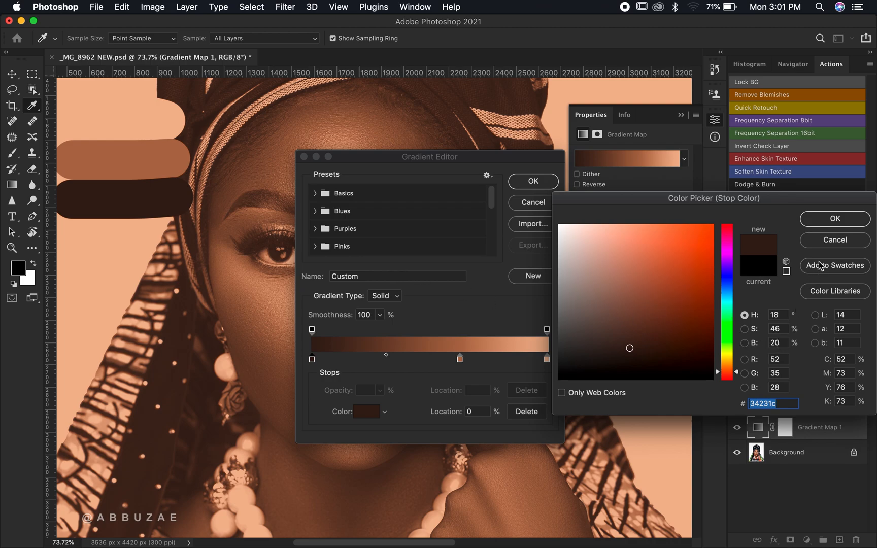
{"action": "left_click", "coordinate": [836, 219]}
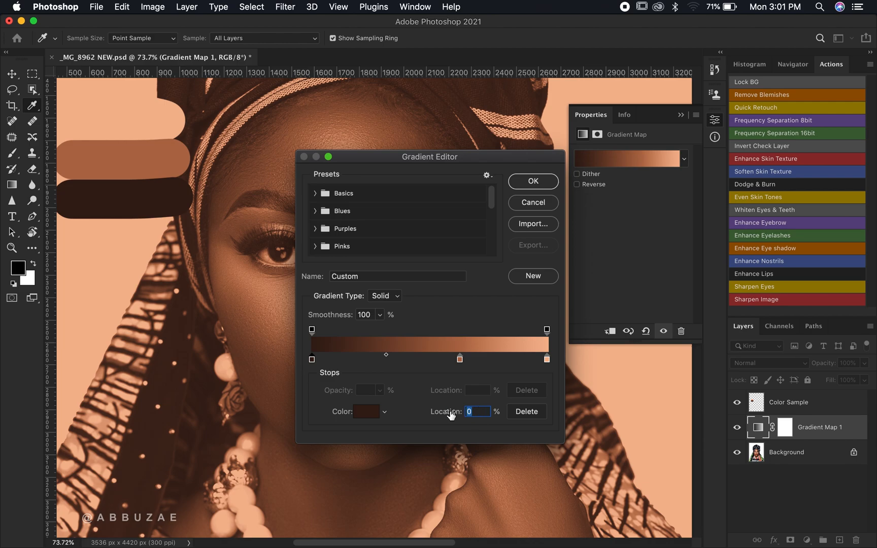
{"action": "type", "text": "20"}
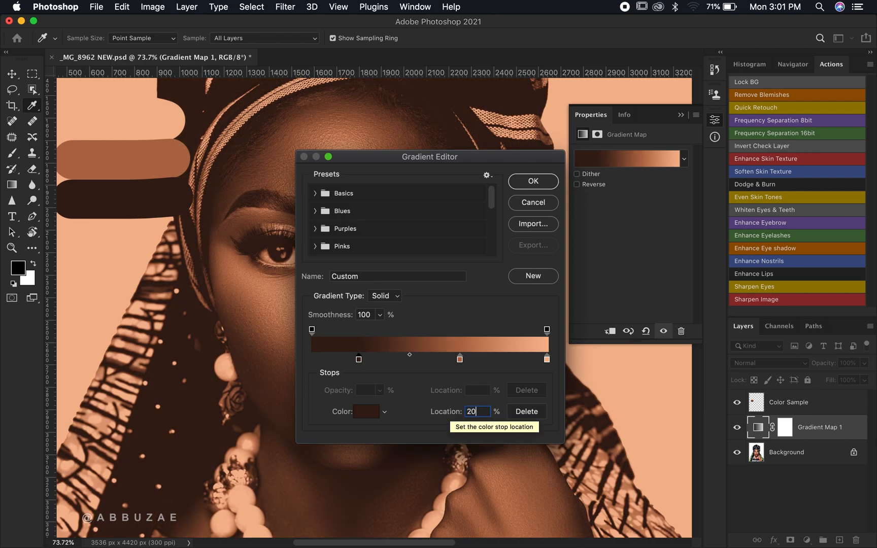
{"action": "key", "text": "Return"}
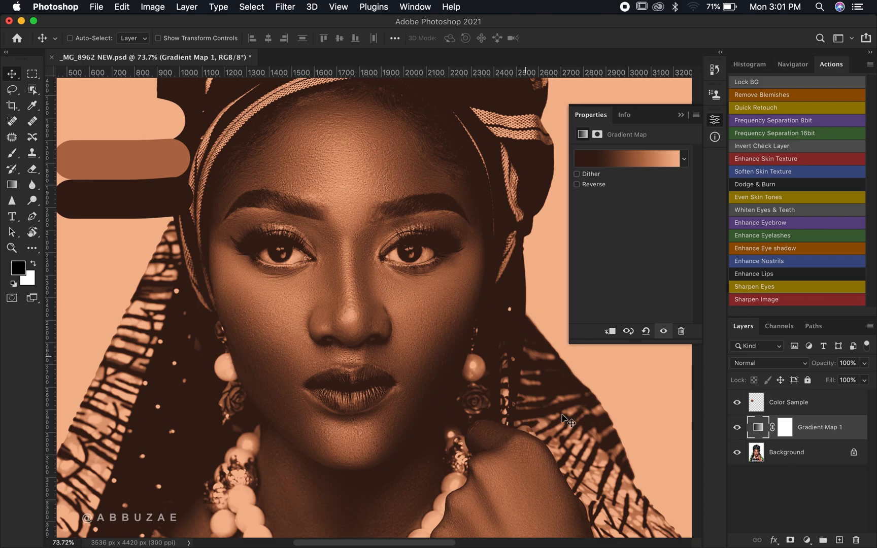
- Set the Gradient Map 1 layer's blend mode to Color
{"action": "left_click", "coordinate": [748, 363]}
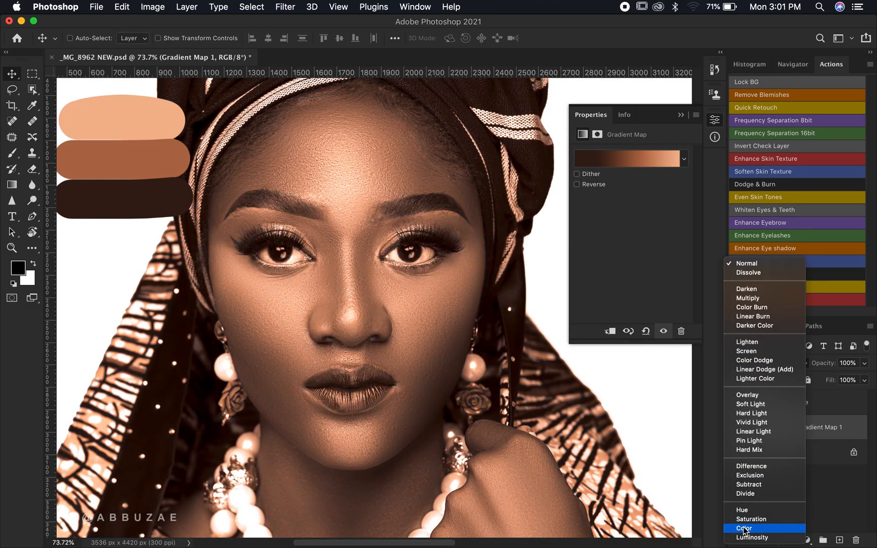
{"action": "left_click", "coordinate": [744, 529]}
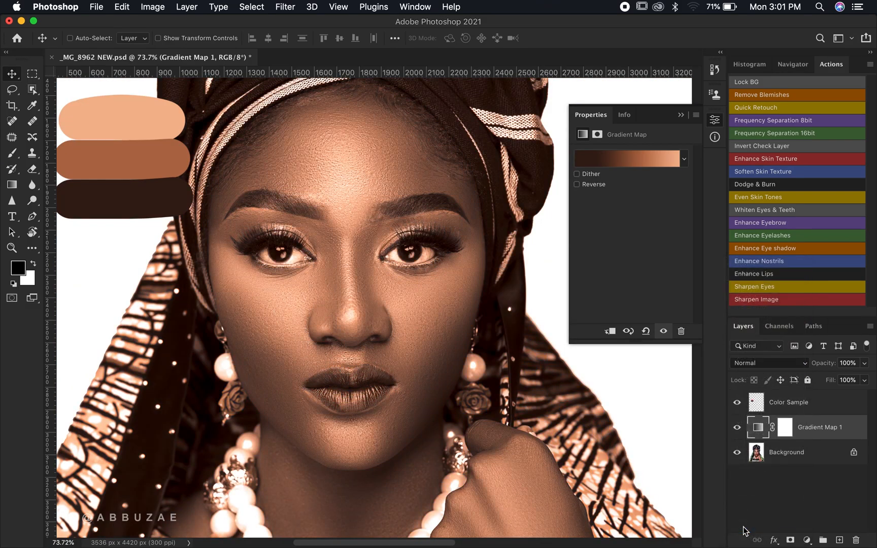
- Collapse the Properties panel and toggle the gradient map's visibility off and on to compare
{"action": "left_click", "coordinate": [681, 115]}
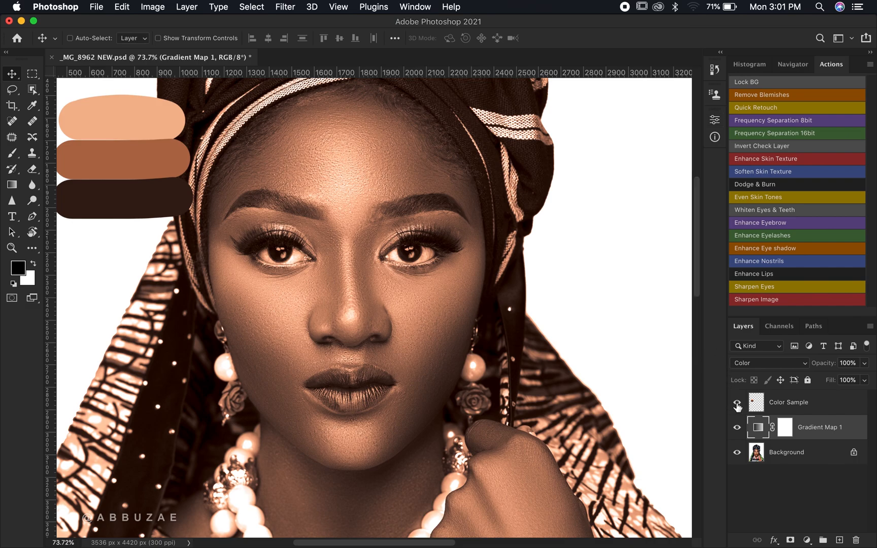
{"action": "left_click", "coordinate": [737, 427]}
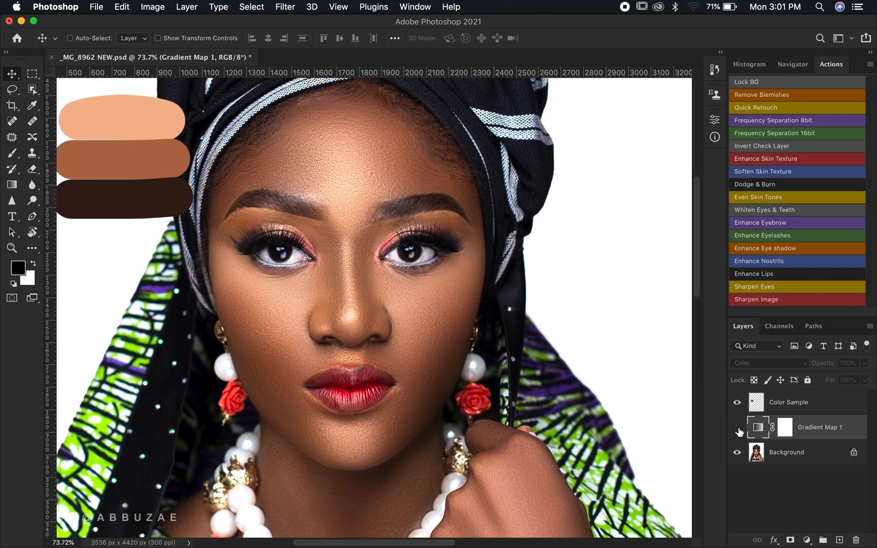
{"action": "left_click", "coordinate": [737, 427]}
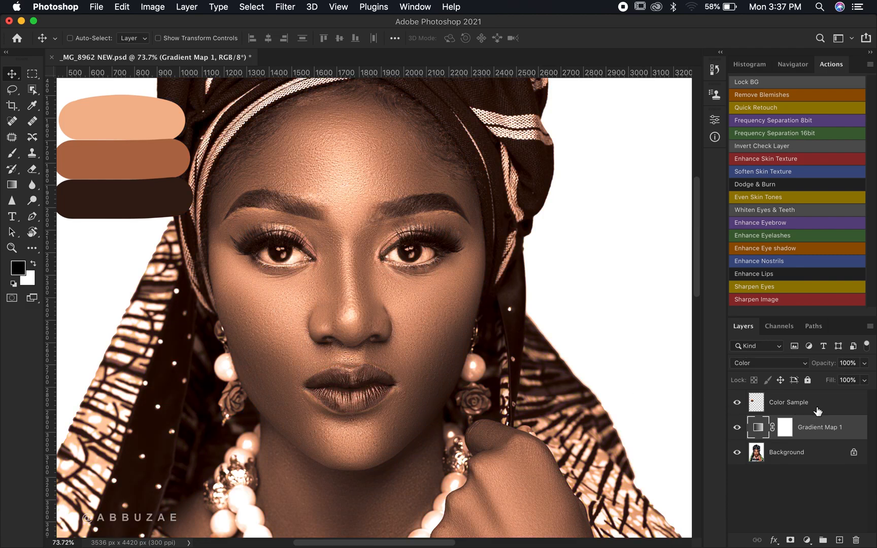
- Select and delete the Color Sample swatch layer
{"action": "left_click", "coordinate": [817, 408]}
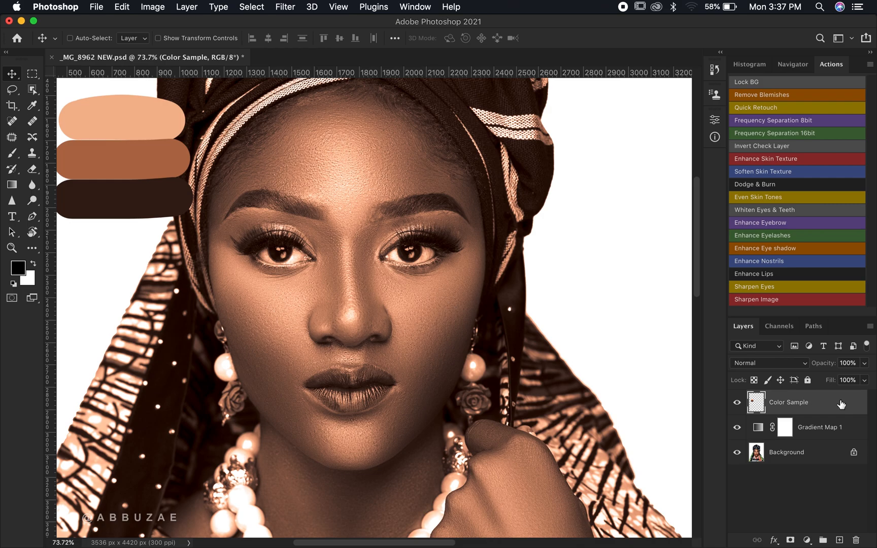
{"action": "key", "text": "Delete"}
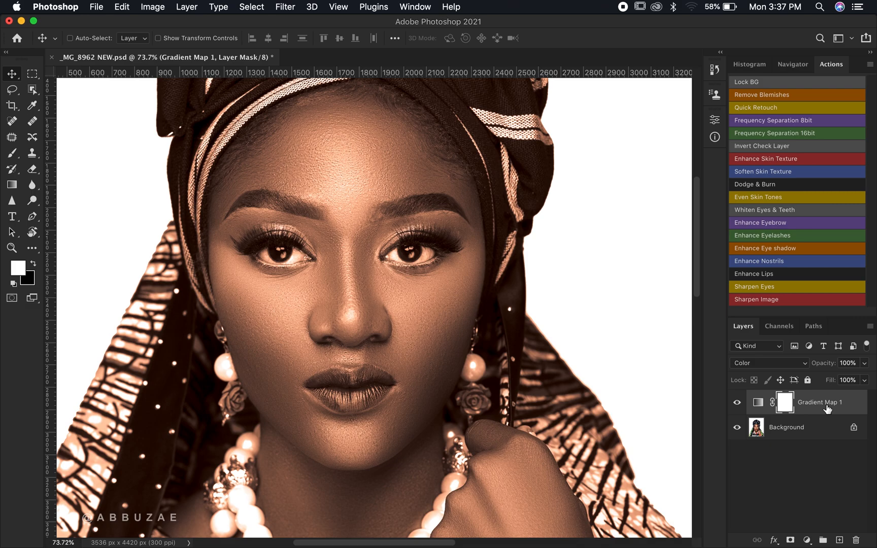
- Select the gradient map's layer mask and invert it to black
{"action": "left_click", "coordinate": [801, 407]}
{"action": "left_click", "coordinate": [788, 405]}
{"action": "key", "text": "super"}
{"action": "key", "text": "super+i"}
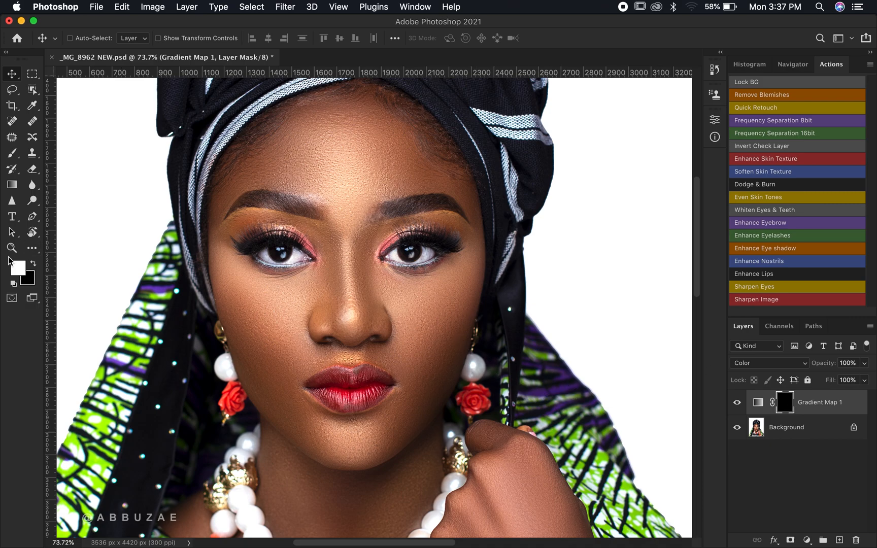
- Paint white on the mask with a 200 px soft round brush at 0% hardness over the face, neck, hand and arm skin
{"action": "left_click", "coordinate": [11, 153]}
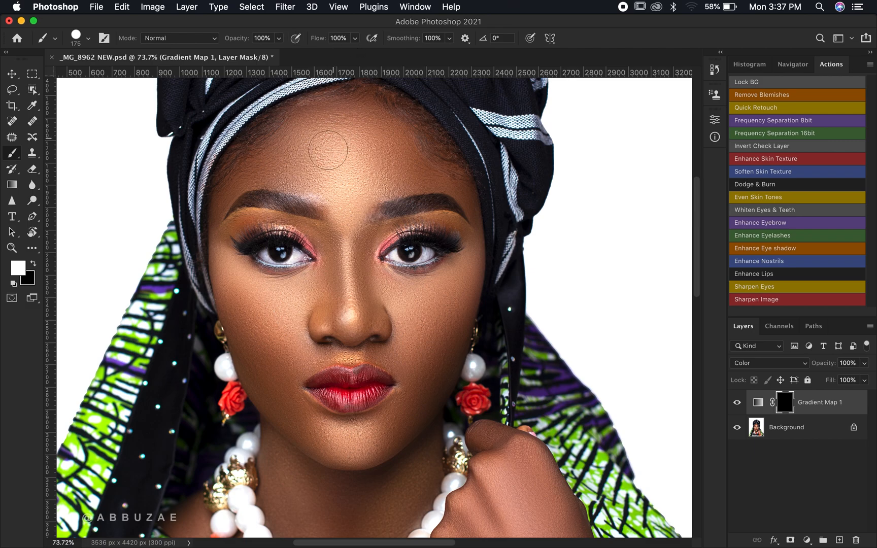
{"action": "key", "text": "bracketright"}
{"action": "left_click", "coordinate": [343, 111]}
{"action": "left_click", "coordinate": [87, 39]}
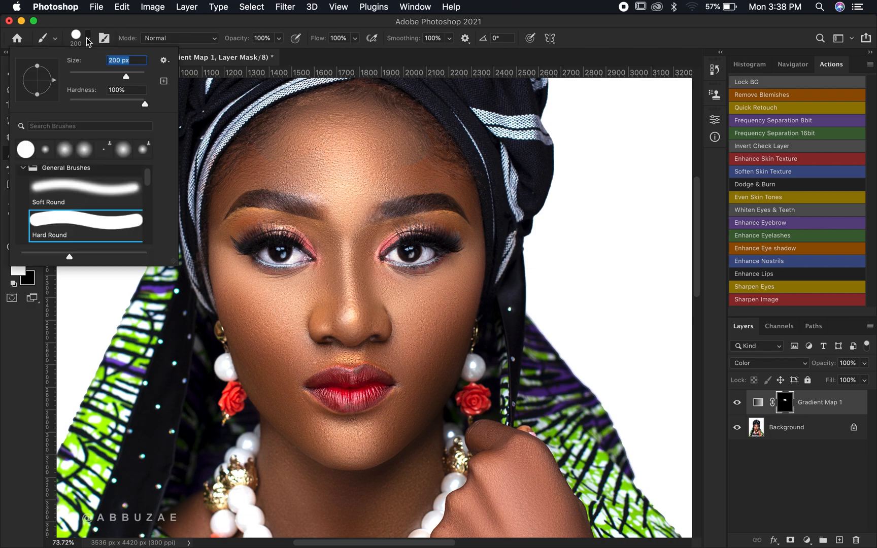
{"action": "left_click", "coordinate": [67, 198]}
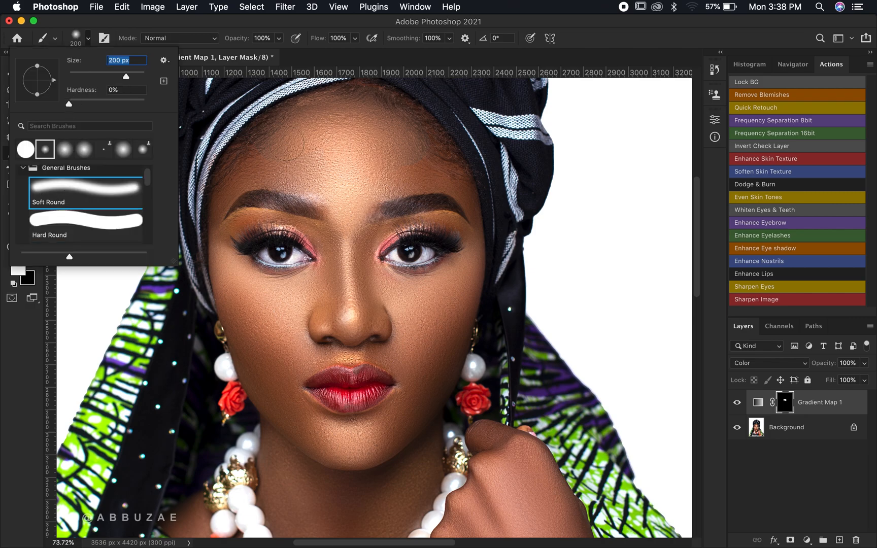
{"action": "left_click", "coordinate": [339, 137]}
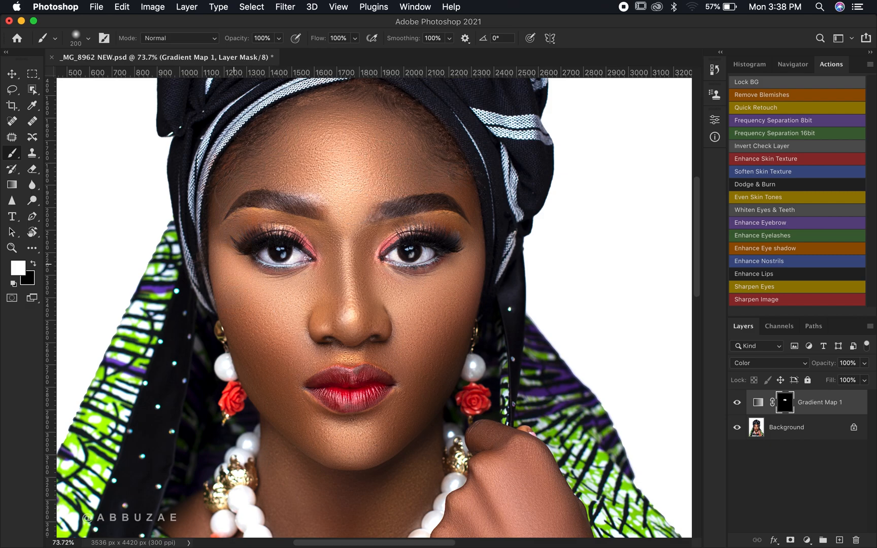
{"action": "left_click_drag", "start_coordinate": [274, 314], "coordinate": [284, 396]}
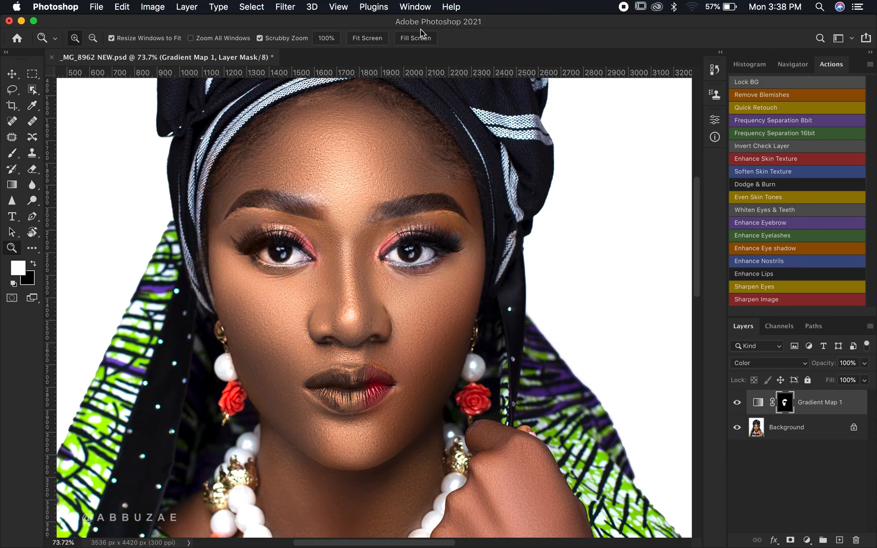
{"action": "mouse_move", "coordinate": [416, 360]}
{"action": "left_mouse_down"}
{"action": "mouse_move", "coordinate": [373, 359]}
{"action": "mouse_move", "coordinate": [415, 227]}
{"action": "mouse_move", "coordinate": [315, 280]}
{"action": "left_mouse_up"}
{"action": "key", "text": "bracketright"}
{"action": "key", "text": "bracketright"}
{"action": "scroll", "coordinate": [419, 381], "scroll_direction": "down", "scroll_amount": 10}
{"action": "left_click_drag", "start_coordinate": [432, 284], "coordinate": [482, 284]}
{"action": "key", "text": "bracketleft"}
{"action": "key", "text": "bracketleft"}
{"action": "key", "text": "bracketleft"}
{"action": "key", "text": "bracketleft"}
{"action": "mouse_move", "coordinate": [355, 228]}
{"action": "left_mouse_down"}
{"action": "mouse_move", "coordinate": [376, 293]}
{"action": "mouse_move", "coordinate": [424, 165]}
{"action": "mouse_move", "coordinate": [353, 135]}
{"action": "mouse_move", "coordinate": [381, 171]}
{"action": "left_mouse_up"}
{"action": "left_click_drag", "start_coordinate": [411, 428], "coordinate": [481, 429]}
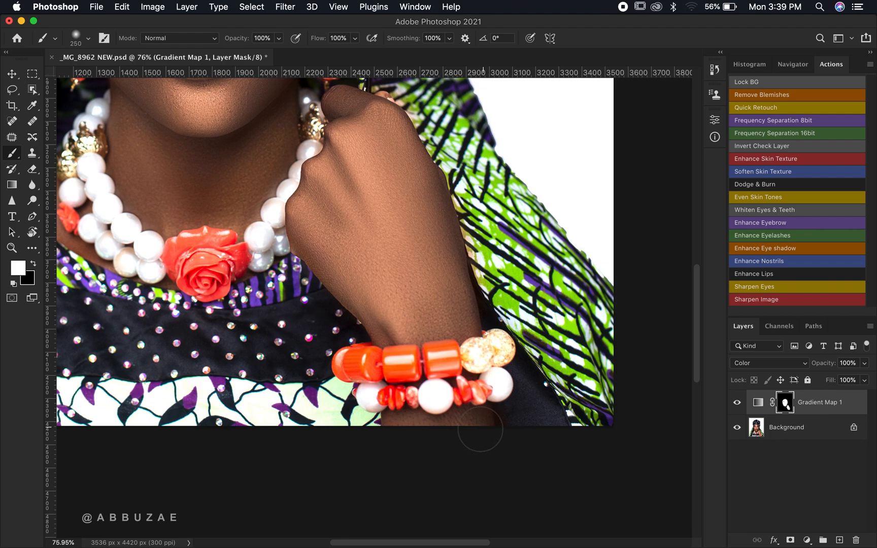
{"action": "scroll", "coordinate": [480, 429], "scroll_direction": "up", "scroll_amount": 5}
{"action": "scroll", "coordinate": [480, 429], "scroll_direction": "left", "scroll_amount": 3}
{"action": "key", "text": "bracketright"}
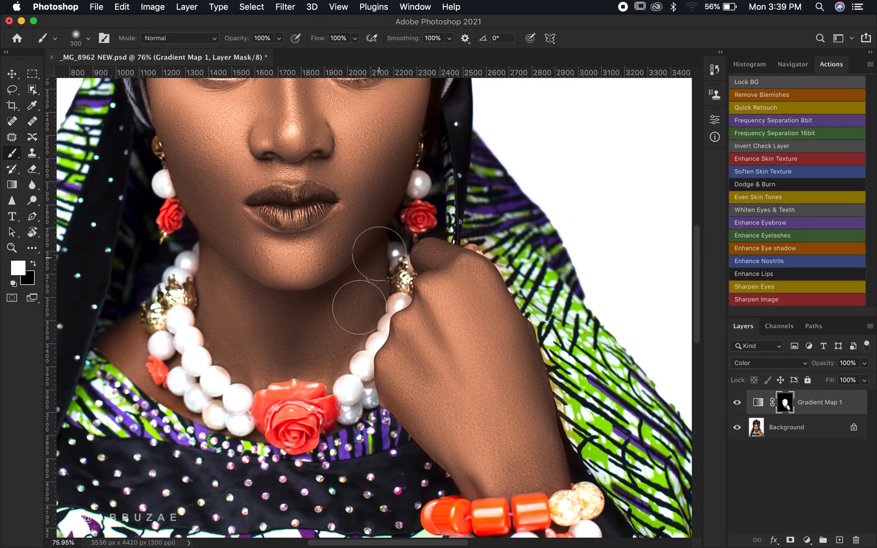
{"action": "key", "text": "bracketleft"}
{"action": "key", "text": "bracketleft"}
{"action": "key", "text": "bracketleft"}
{"action": "key", "text": "bracketleft"}
{"action": "key", "text": "bracketleft"}
{"action": "key", "text": "bracketleft"}
{"action": "key", "text": "bracketleft"}
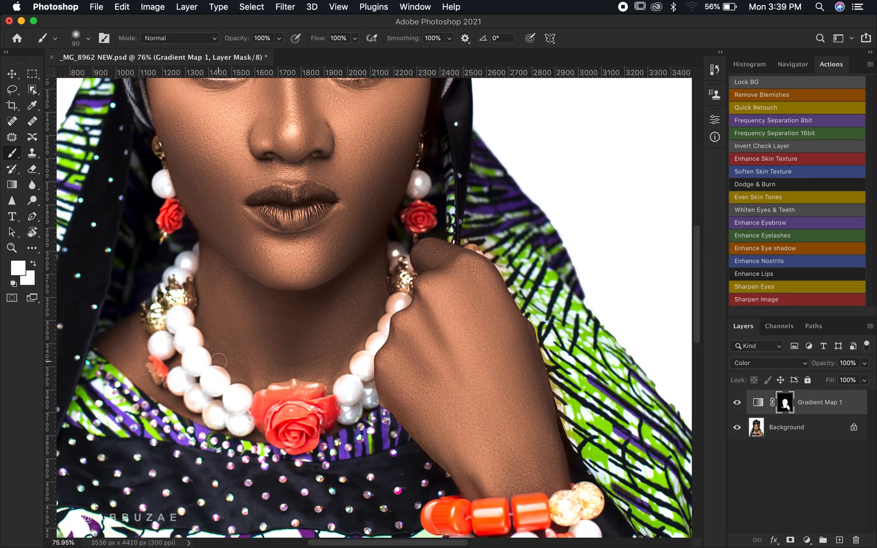
{"action": "key", "text": "d"}
{"action": "scroll", "coordinate": [426, 286], "scroll_direction": "down", "scroll_amount": 5}
{"action": "scroll", "coordinate": [426, 287], "scroll_direction": "right", "scroll_amount": 3}
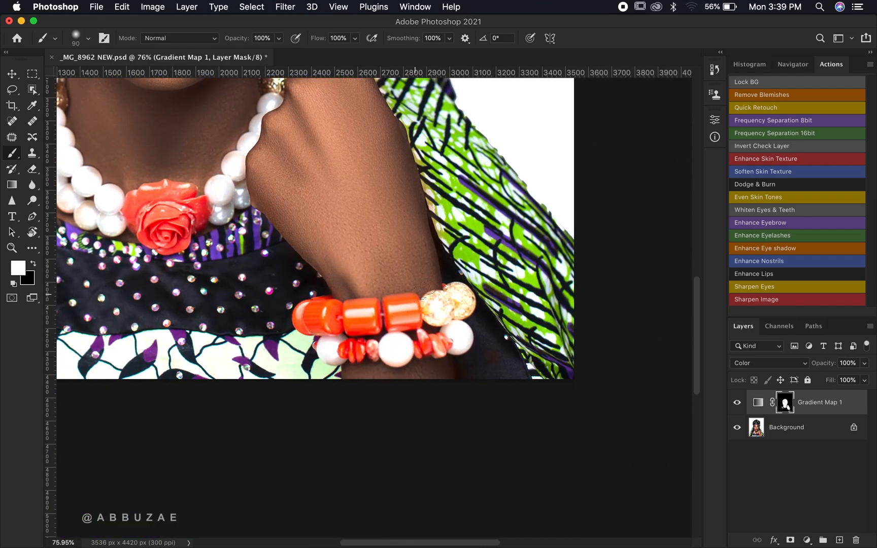
{"action": "key", "text": "z"}
{"action": "key", "text": "super+0"}
{"action": "left_click", "coordinate": [806, 540]}
{"action": "left_click", "coordinate": [792, 404]}
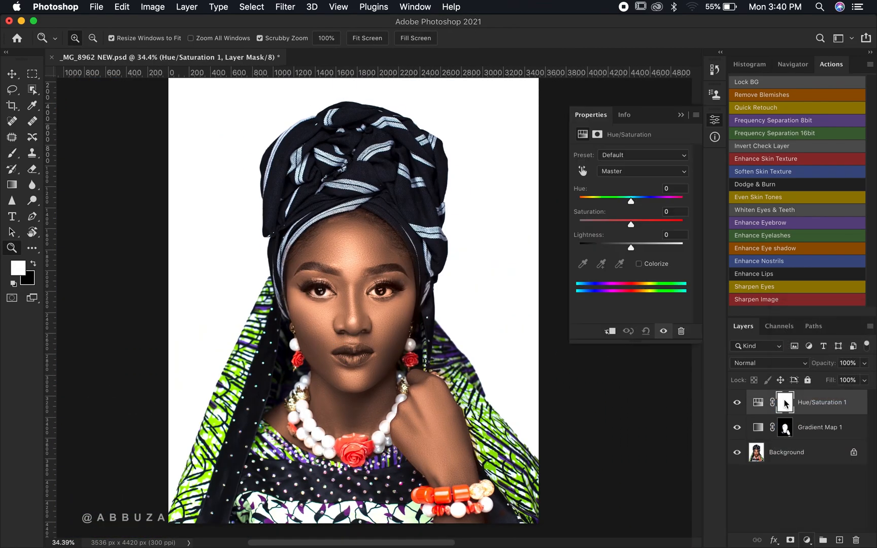
{"action": "left_click", "coordinate": [784, 404]}
{"action": "key", "text": "Delete"}
{"action": "key", "text": "b"}
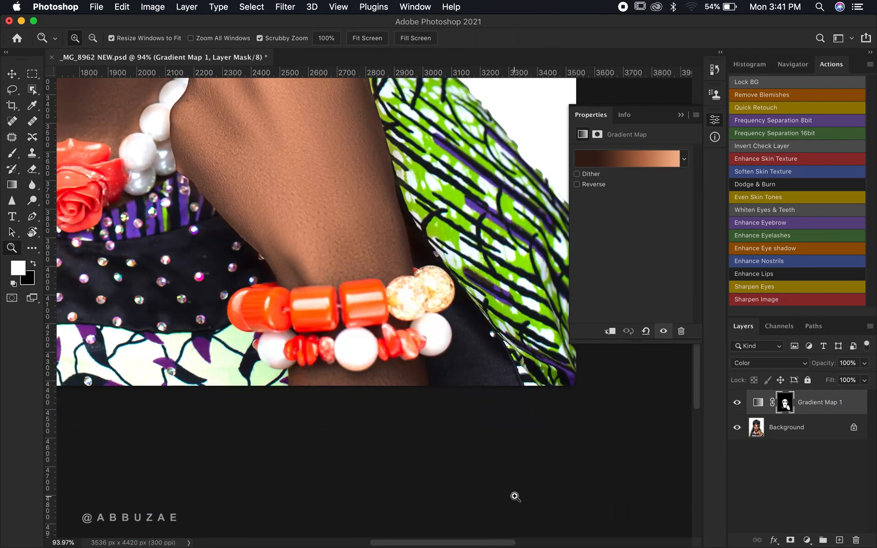
{"action": "key", "text": "super+0"}
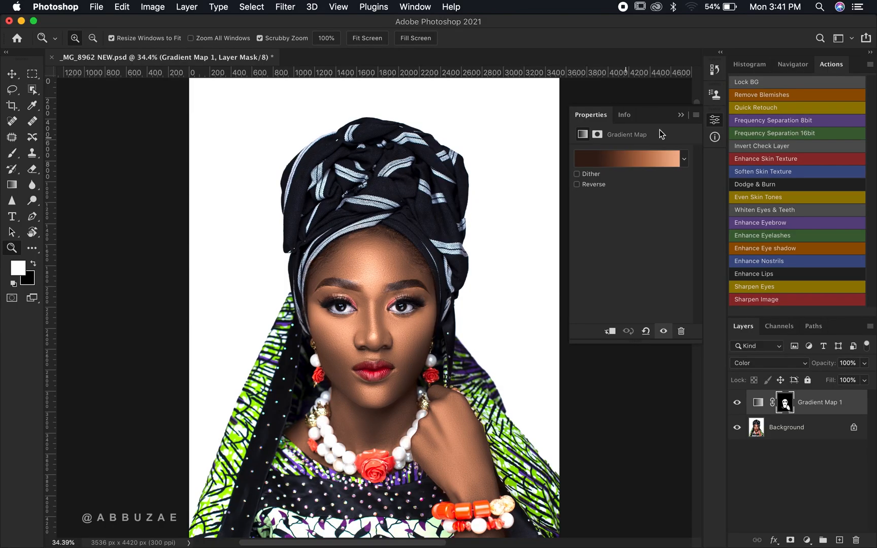
{"action": "left_click", "coordinate": [681, 115]}
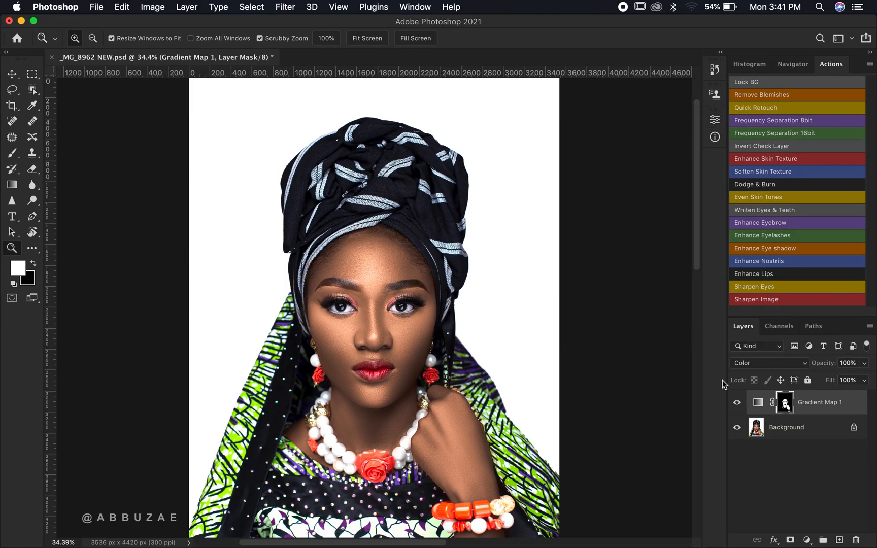
- Toggle the gradient map's visibility off and on while zooming in on the face to compare the skin before and after
{"action": "left_click", "coordinate": [736, 403]}
{"action": "left_click", "coordinate": [736, 403]}
{"action": "left_click", "coordinate": [736, 403]}
{"action": "left_click", "coordinate": [736, 403]}
{"action": "left_click_drag", "start_coordinate": [389, 382], "coordinate": [440, 385]}
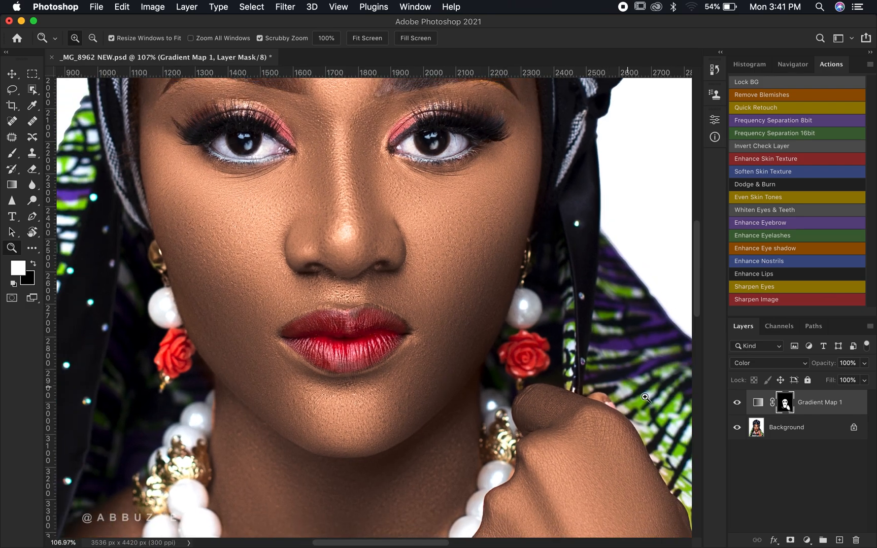
{"action": "left_click", "coordinate": [737, 404]}
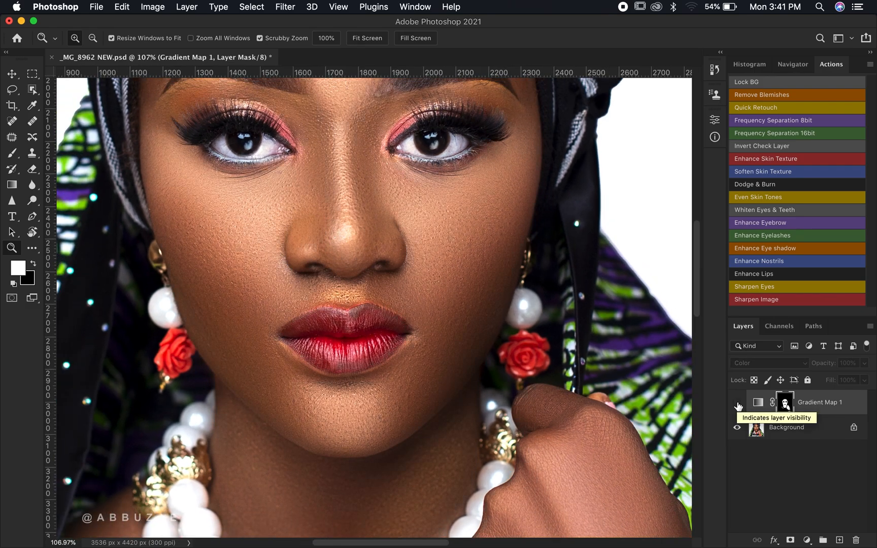
{"action": "left_click", "coordinate": [736, 403]}
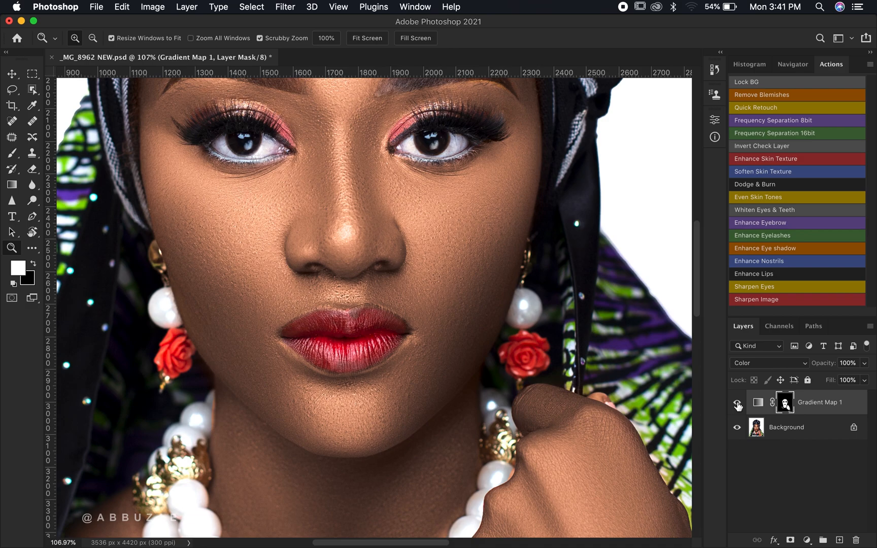
- Lower the gradient map layer's opacity to 45%
{"action": "left_click_drag", "start_coordinate": [823, 364], "coordinate": [797, 366]}
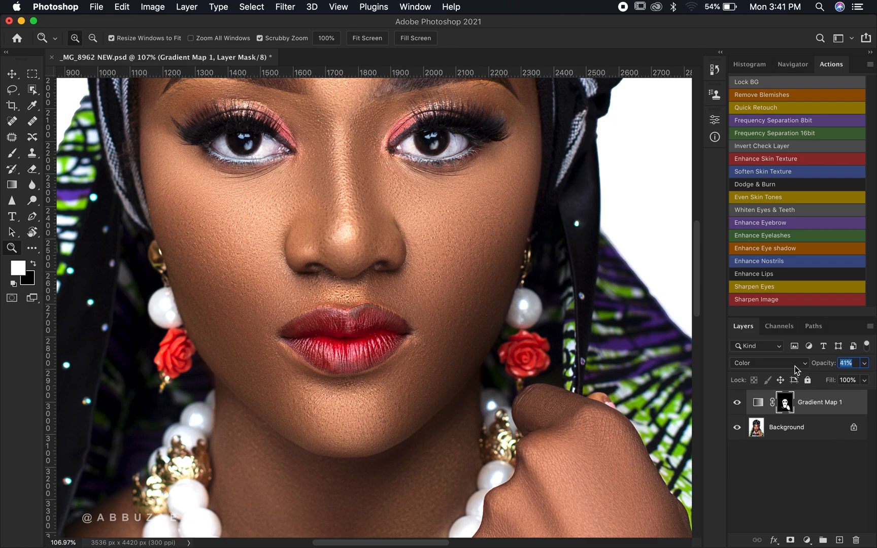
{"action": "key", "text": "Return"}
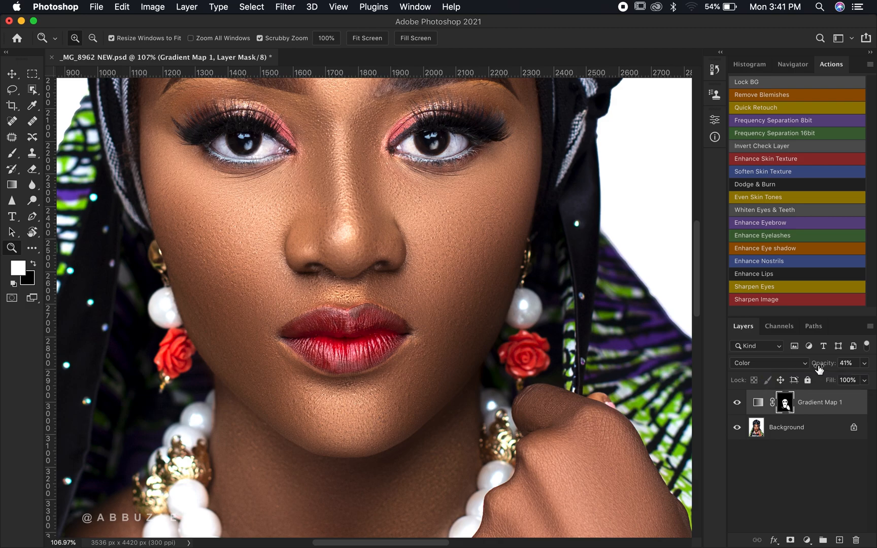
{"action": "left_click_drag", "start_coordinate": [819, 368], "coordinate": [821, 370]}
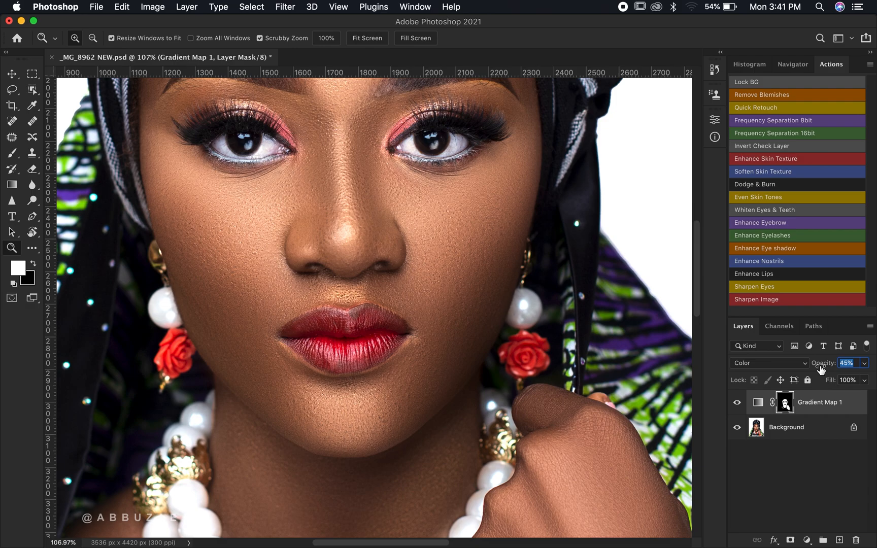
{"action": "left_click_drag", "start_coordinate": [821, 370], "coordinate": [821, 370]}
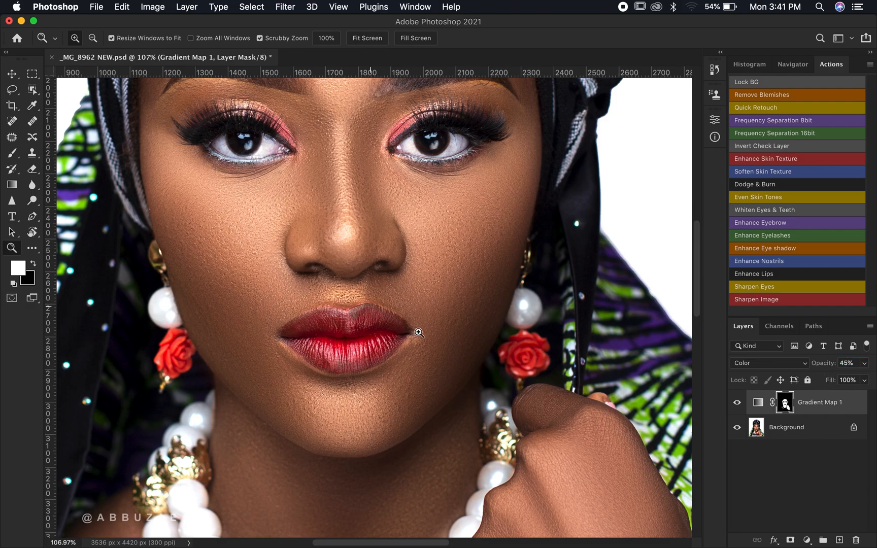
- Compare the reduced-opacity gradient map by toggling its visibility over the lower face and hand, then fit the image to screen
{"action": "left_click", "coordinate": [737, 403]}
{"action": "left_click", "coordinate": [736, 403]}
{"action": "scroll", "coordinate": [436, 368], "scroll_direction": "down", "scroll_amount": 5}
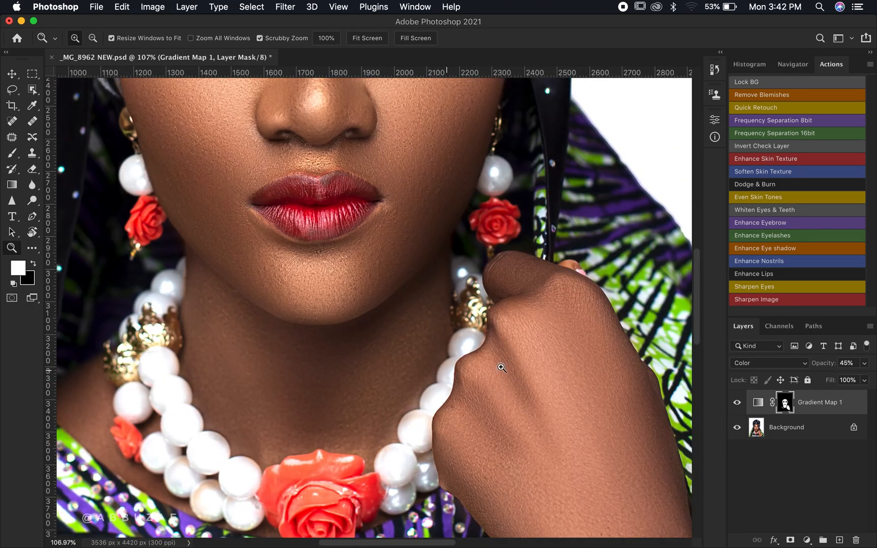
{"action": "left_click", "coordinate": [737, 403]}
{"action": "left_click", "coordinate": [737, 404]}
{"action": "left_click", "coordinate": [738, 403]}
{"action": "left_click", "coordinate": [737, 404]}
{"action": "left_click", "coordinate": [383, 33]}
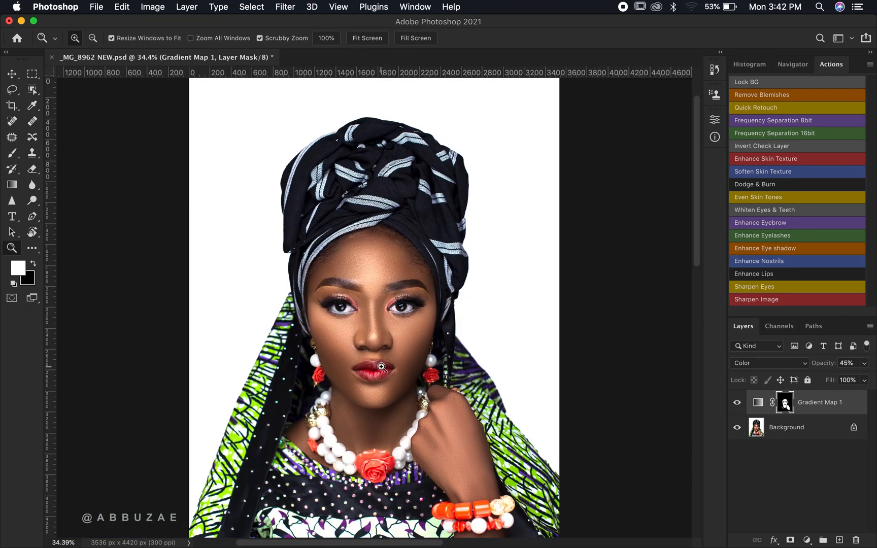
{"action": "double_click", "coordinate": [757, 404]}
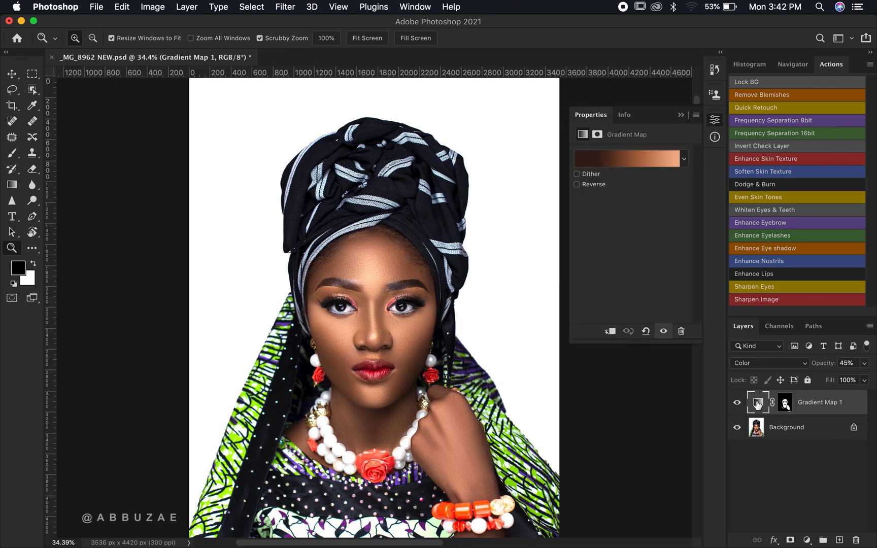
{"action": "left_click", "coordinate": [632, 159]}
{"action": "left_click_drag", "start_coordinate": [380, 152], "coordinate": [623, 139]}
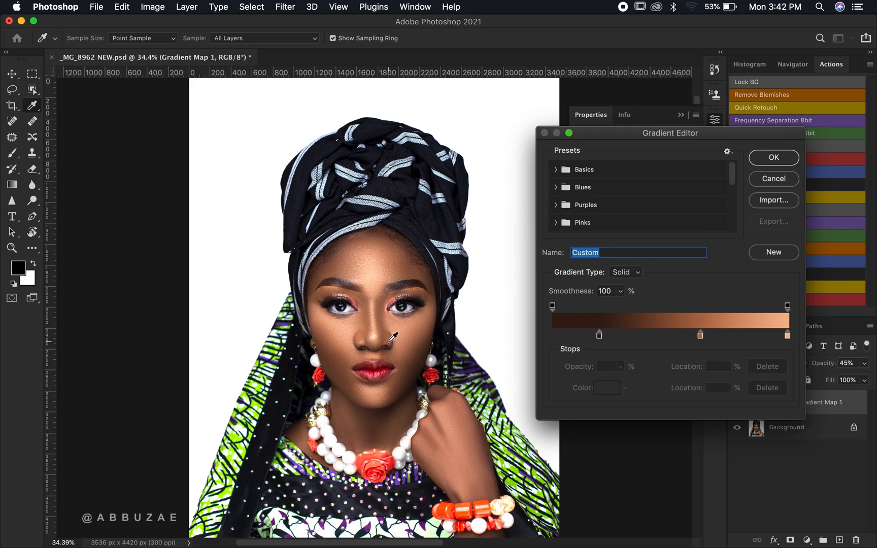
{"action": "left_click", "coordinate": [785, 180]}
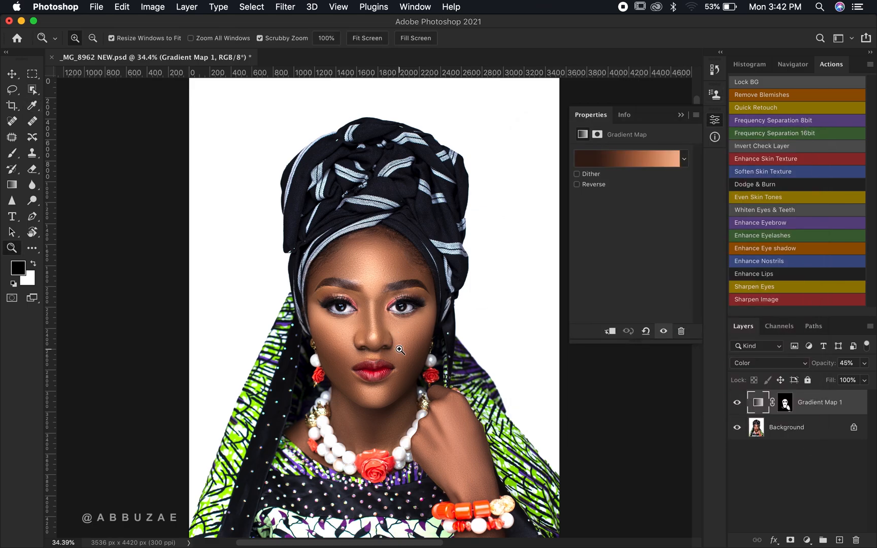
- Reopen the gradient map's gradient editor and adjust the colour of the dark stop at 20% location
{"action": "left_click_drag", "start_coordinate": [381, 357], "coordinate": [380, 357]}
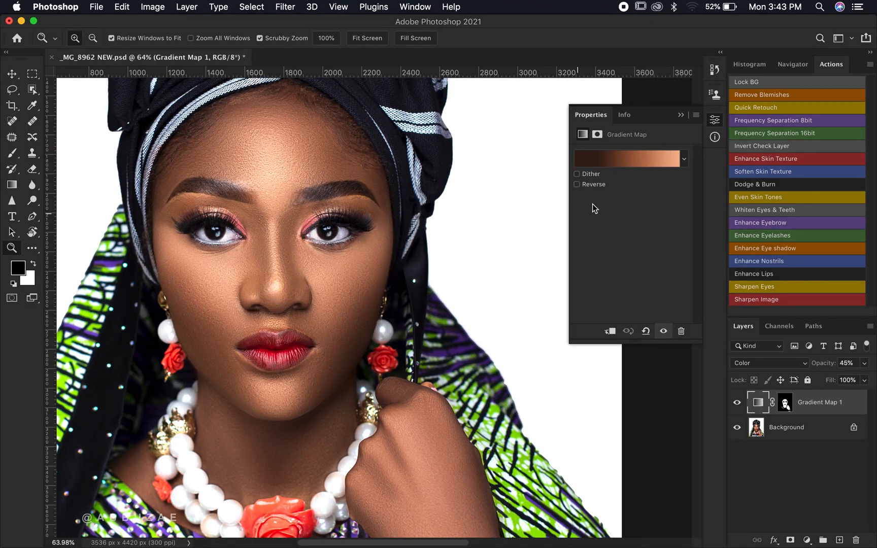
{"action": "left_click", "coordinate": [642, 162]}
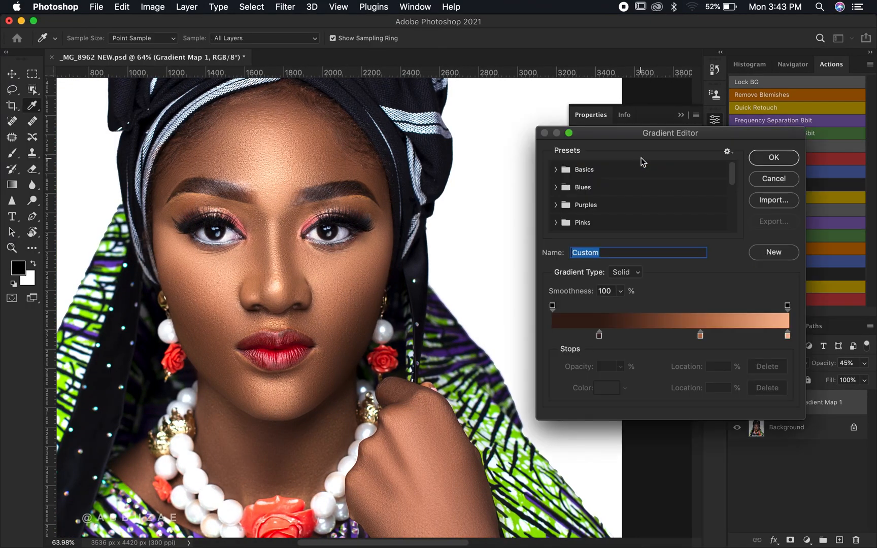
{"action": "left_click", "coordinate": [600, 335]}
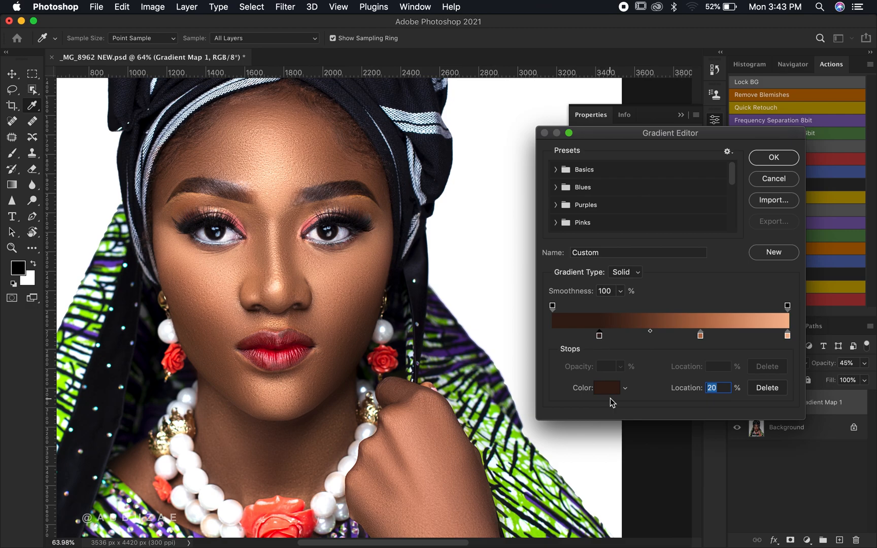
{"action": "left_click", "coordinate": [607, 390]}
{"action": "left_click_drag", "start_coordinate": [649, 348], "coordinate": [652, 348]}
{"action": "left_click", "coordinate": [823, 220]}
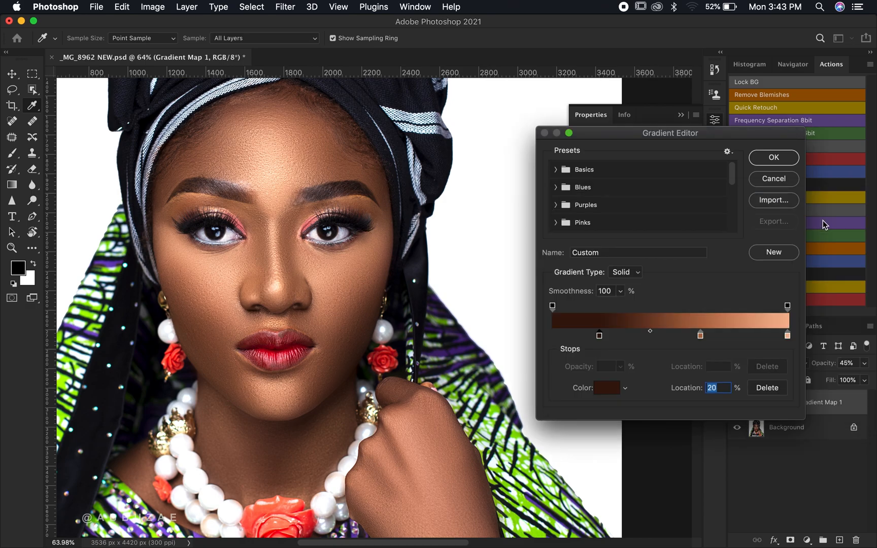
- Set the middle gradient stop at 63% to the colour a86941
{"action": "left_click", "coordinate": [700, 334]}
{"action": "left_click", "coordinate": [607, 387]}
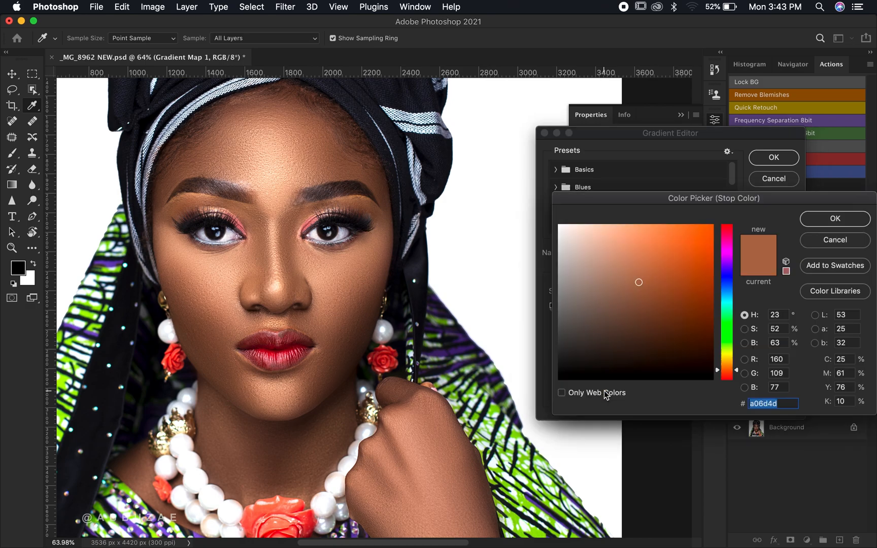
{"action": "left_click", "coordinate": [653, 277]}
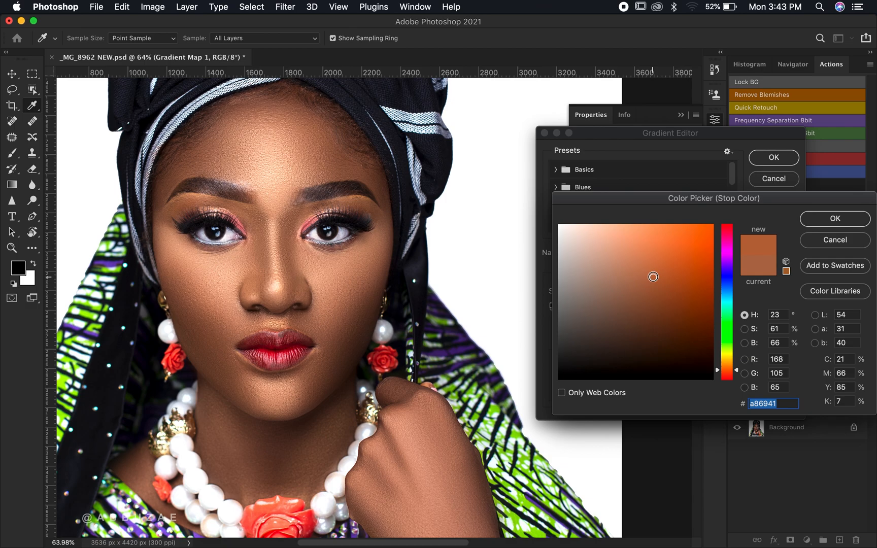
{"action": "left_click", "coordinate": [813, 216]}
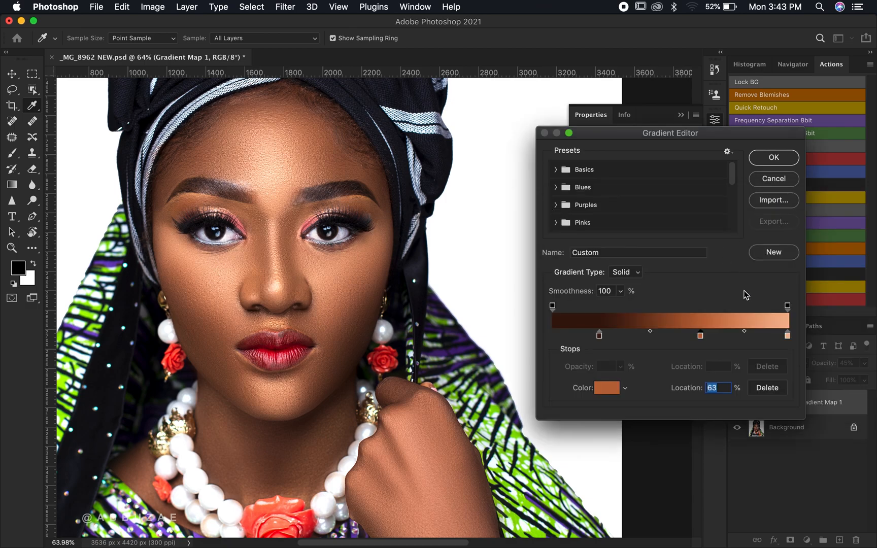
- Set the lightest gradient stop at 100% to the colour efb88e
{"action": "left_click", "coordinate": [788, 337]}
{"action": "left_click", "coordinate": [607, 388]}
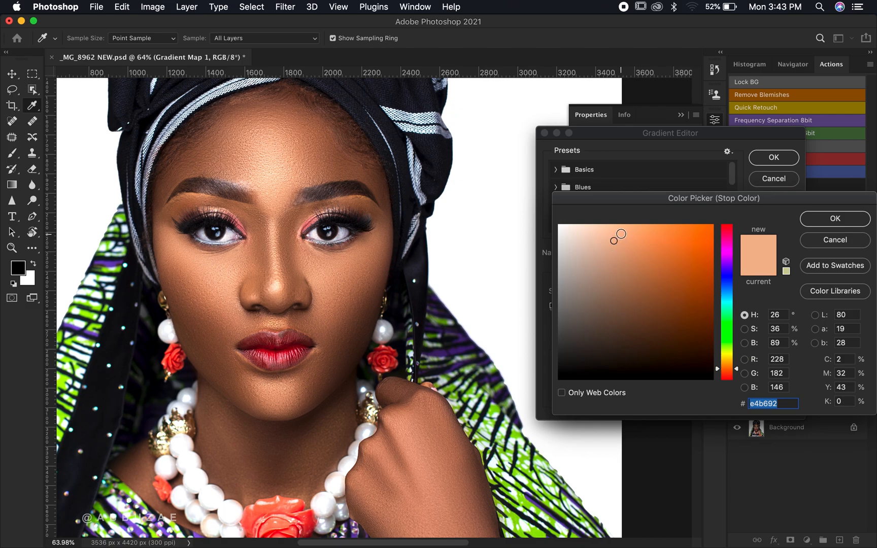
{"action": "left_click", "coordinate": [621, 233]}
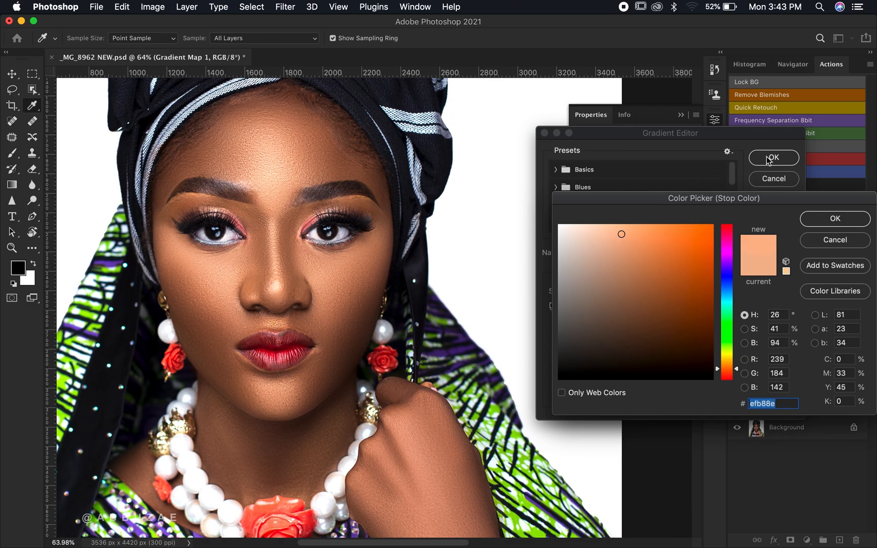
{"action": "left_click", "coordinate": [827, 221]}
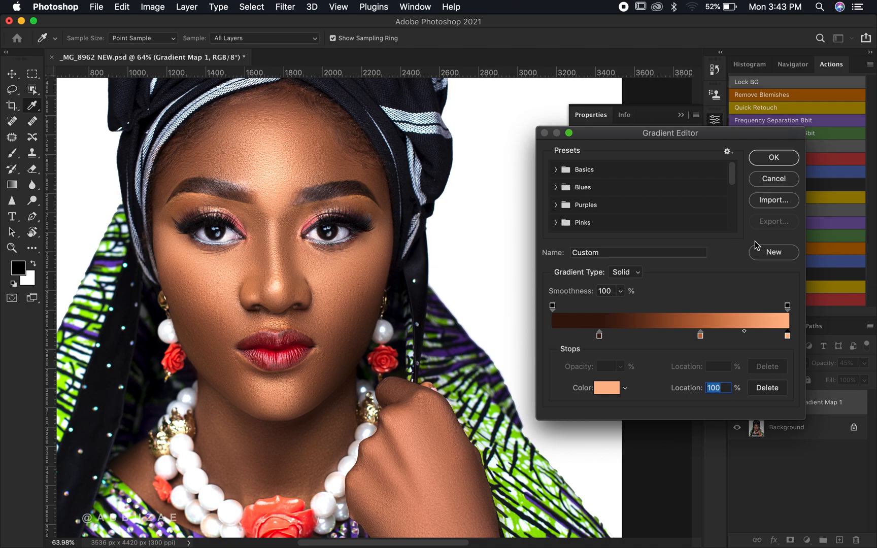
- Save the custom skin-tone gradient as a new gradient preset
{"action": "scroll", "coordinate": [597, 227], "scroll_direction": "down", "scroll_amount": 5}
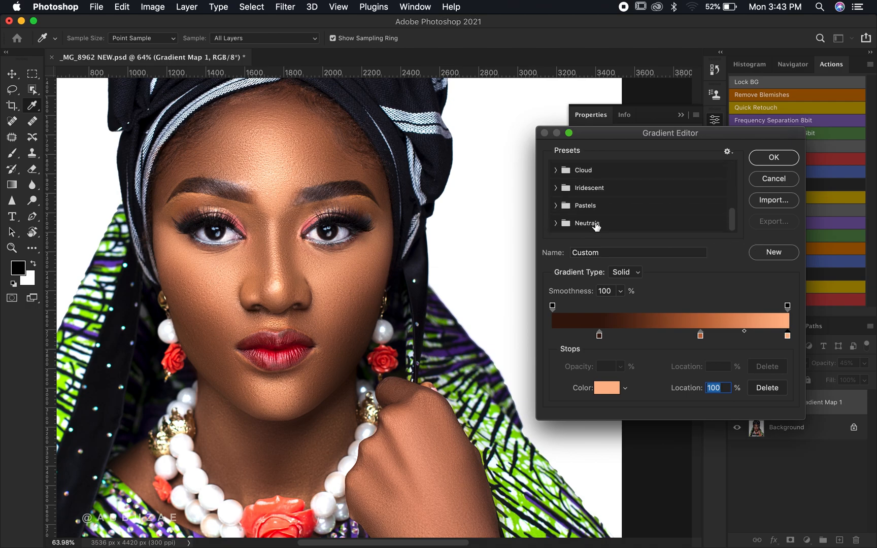
{"action": "left_click", "coordinate": [771, 254]}
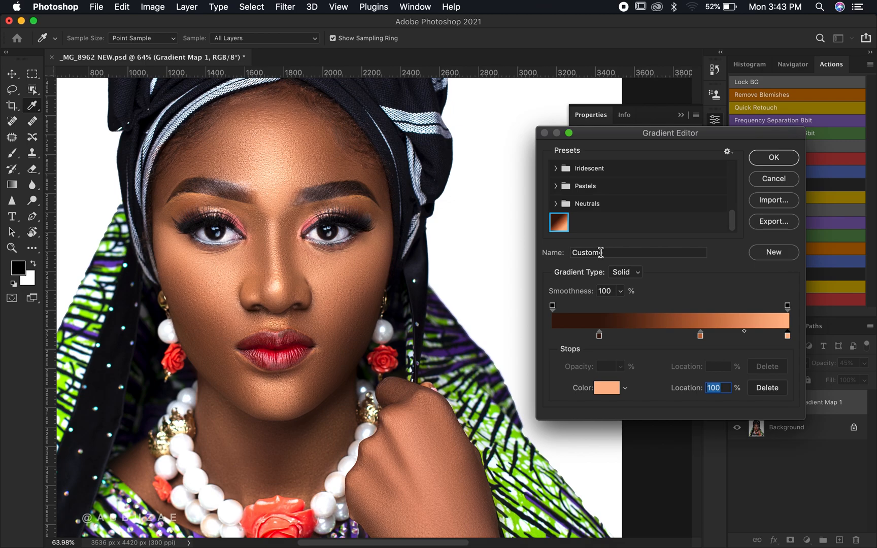
{"action": "left_click", "coordinate": [665, 223]}
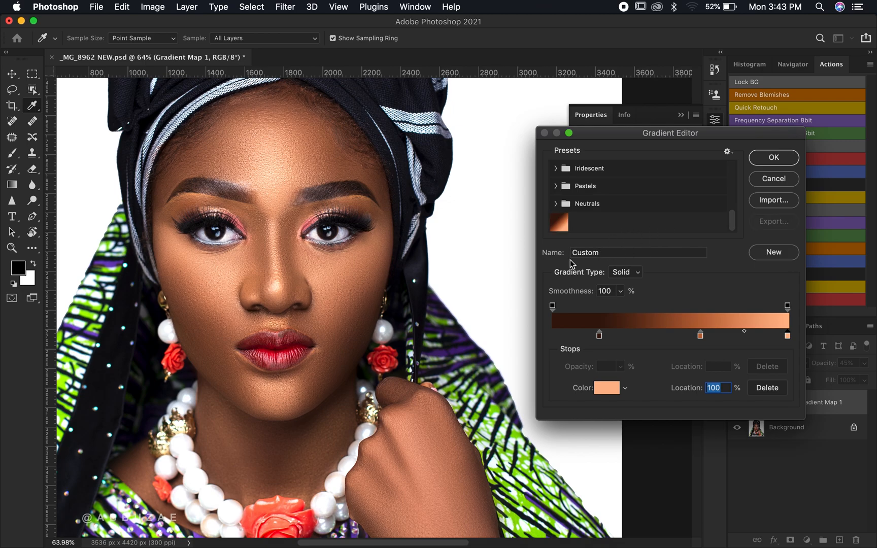
- Create a new gradient preset group named Skin Tone
{"action": "right_click", "coordinate": [627, 193]}
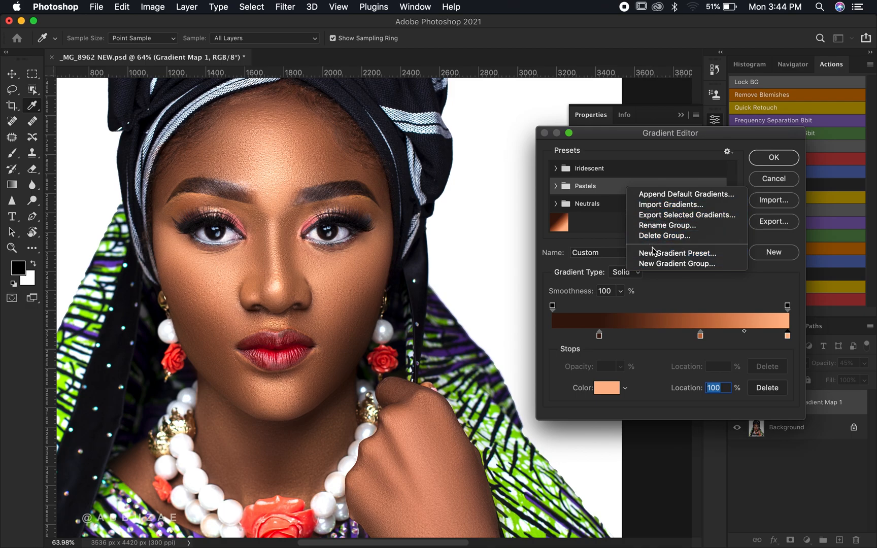
{"action": "left_click", "coordinate": [646, 264]}
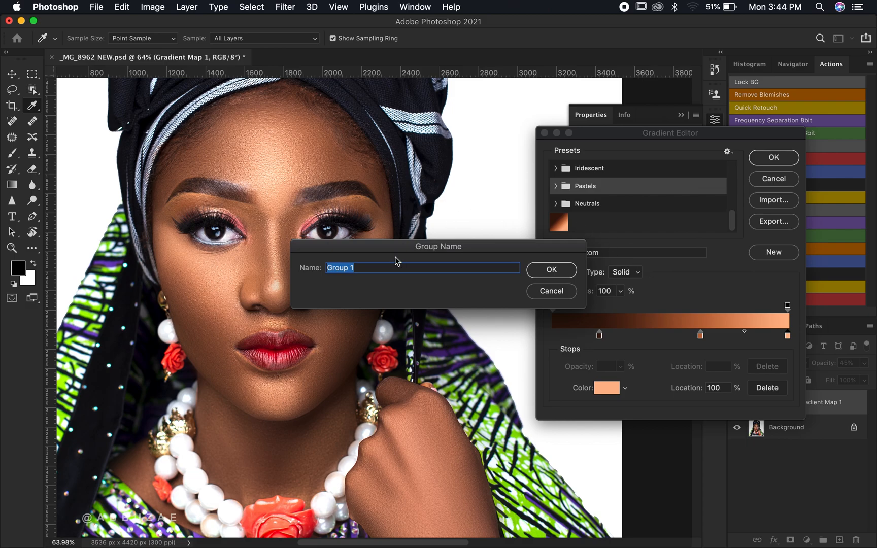
{"action": "type", "text": "Skin Tone"}
{"action": "key", "text": "Return"}
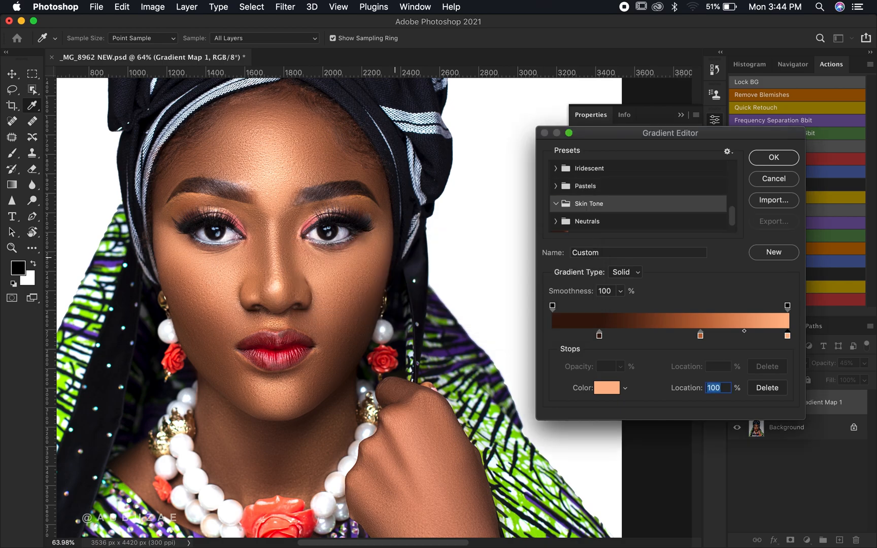
- Move the new gradient preset into the Skin Tone group, collapse the group and close the gradient editor
{"action": "scroll", "coordinate": [587, 230], "scroll_direction": "down", "scroll_amount": 1}
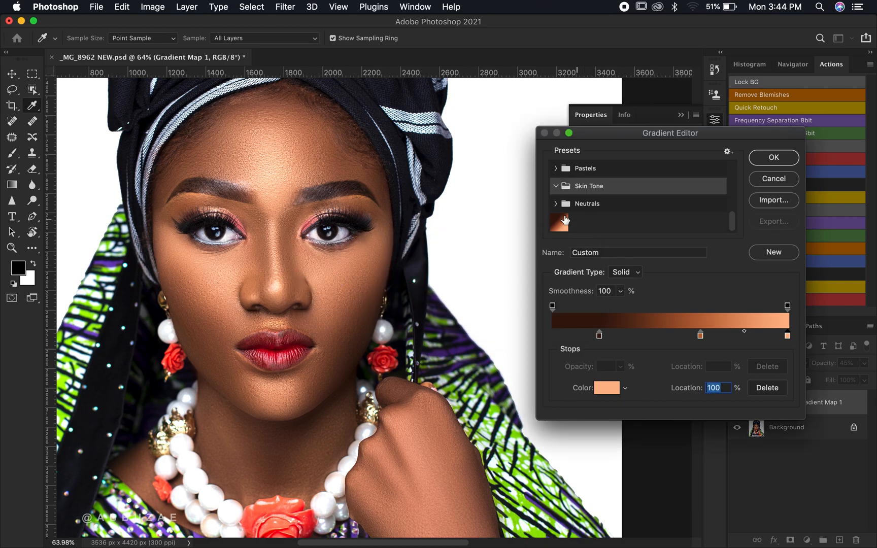
{"action": "left_click_drag", "start_coordinate": [554, 223], "coordinate": [591, 187]}
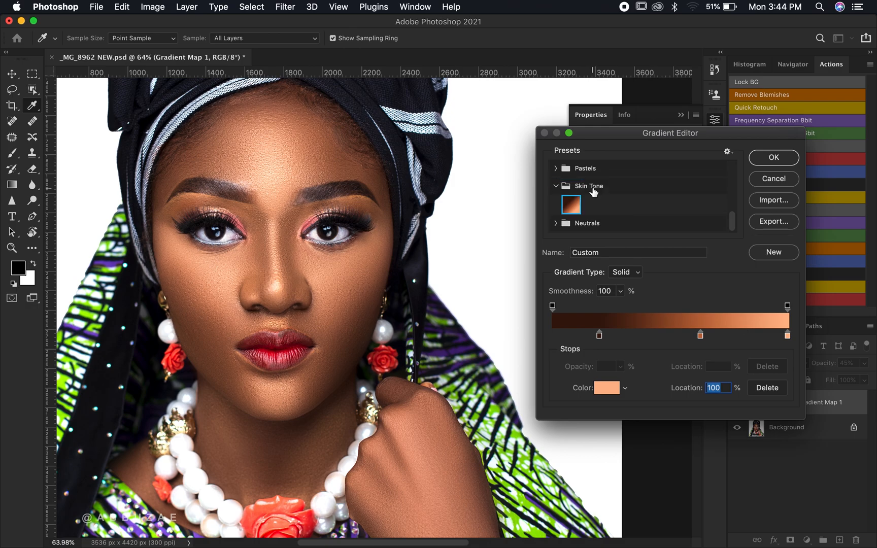
{"action": "left_click", "coordinate": [555, 186]}
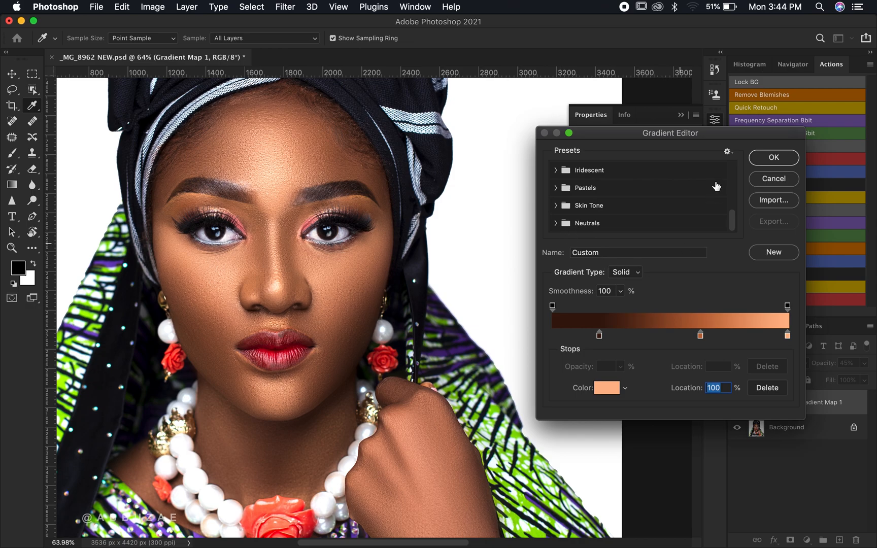
{"action": "left_click", "coordinate": [769, 179]}
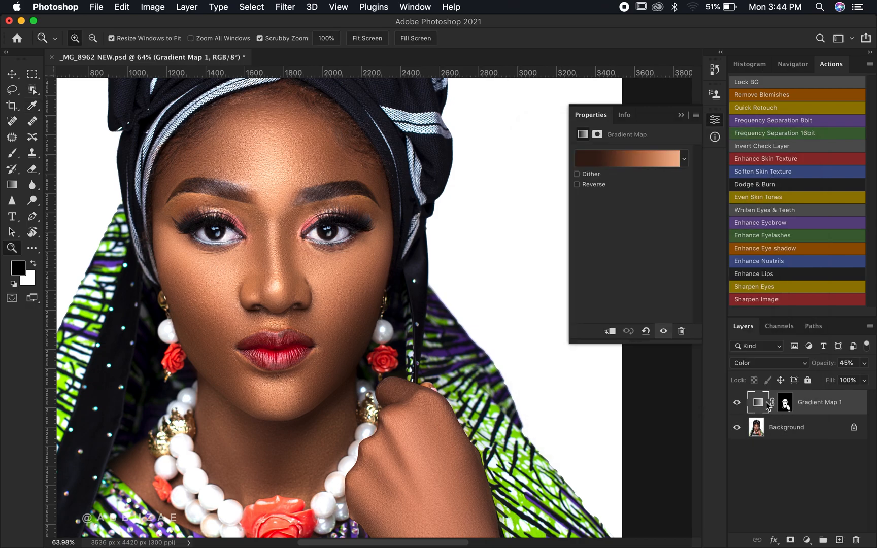
- Hide the first gradient map and add a second Gradient Map adjustment layer
{"action": "left_click", "coordinate": [737, 403]}
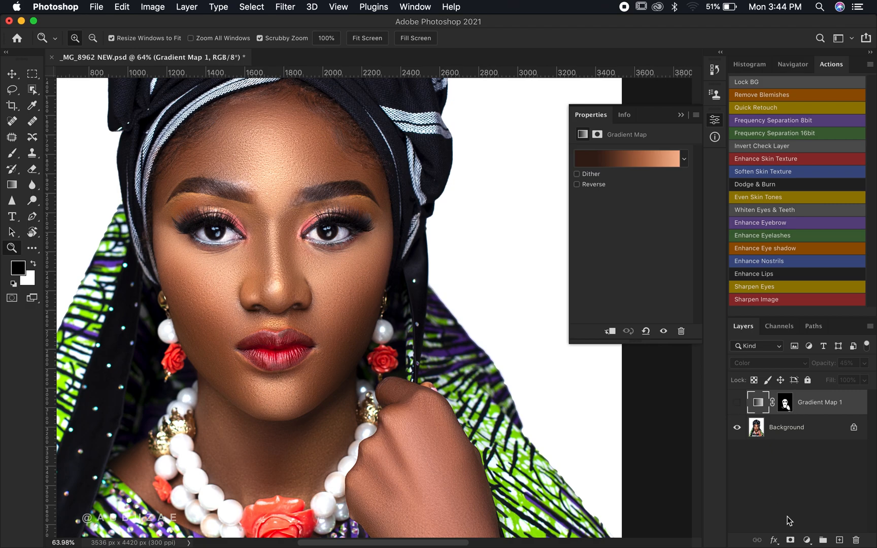
{"action": "left_click", "coordinate": [807, 539]}
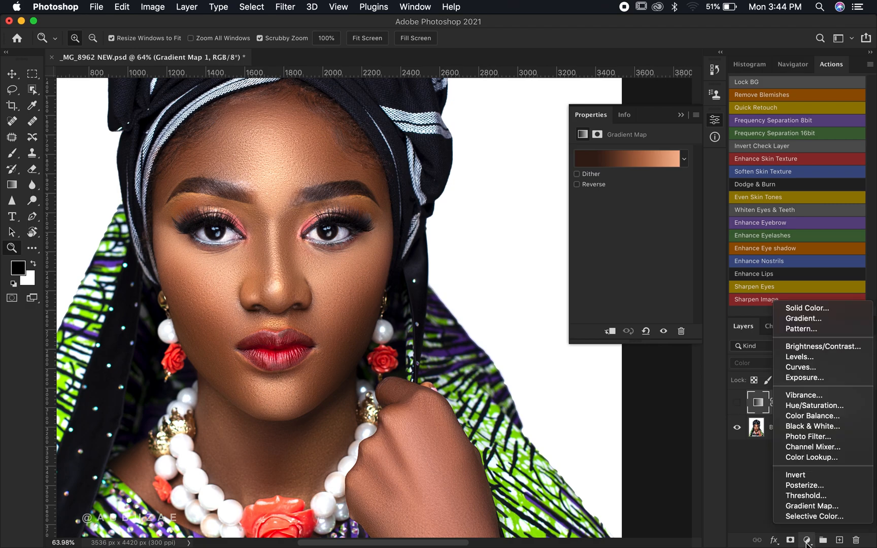
{"action": "left_click", "coordinate": [819, 506]}
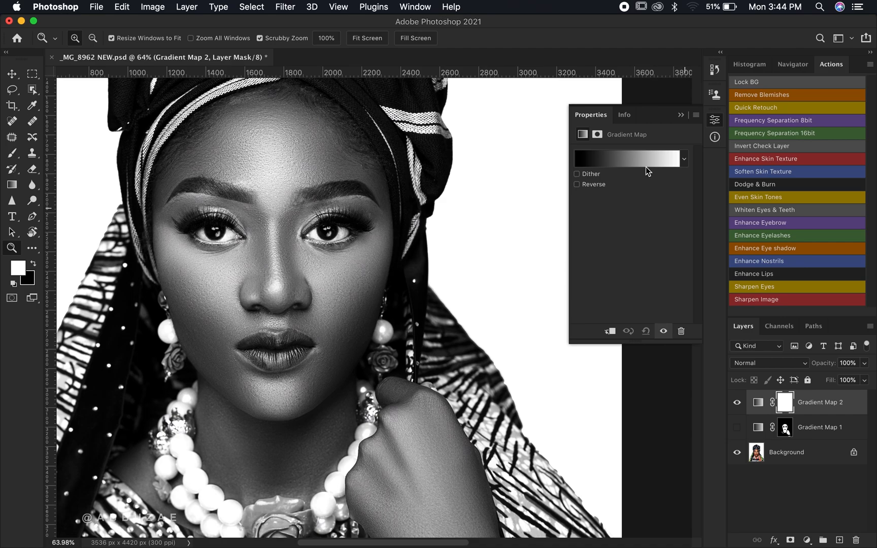
- Apply the saved gradient from the Skin Tone preset group to the second gradient map
{"action": "left_click", "coordinate": [650, 161]}
{"action": "scroll", "coordinate": [597, 197], "scroll_direction": "down", "scroll_amount": 5}
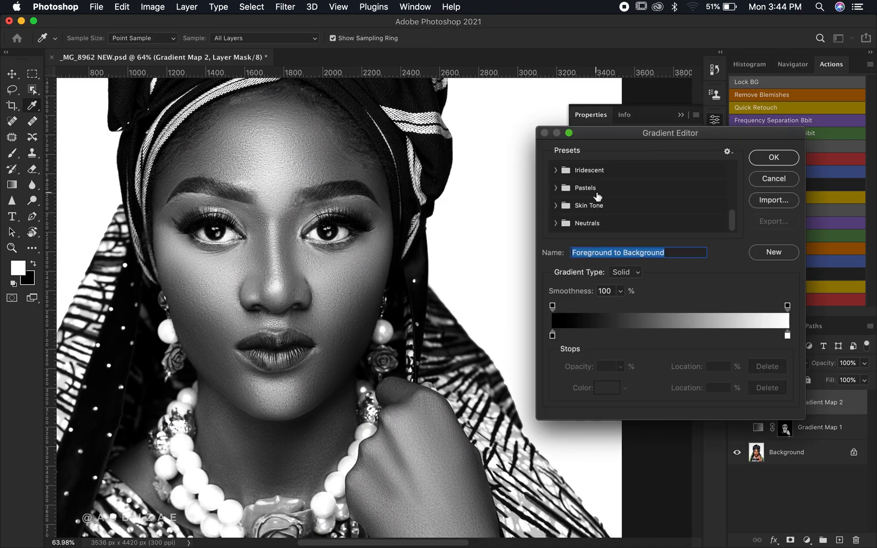
{"action": "left_click", "coordinate": [555, 205]}
{"action": "left_click", "coordinate": [571, 221]}
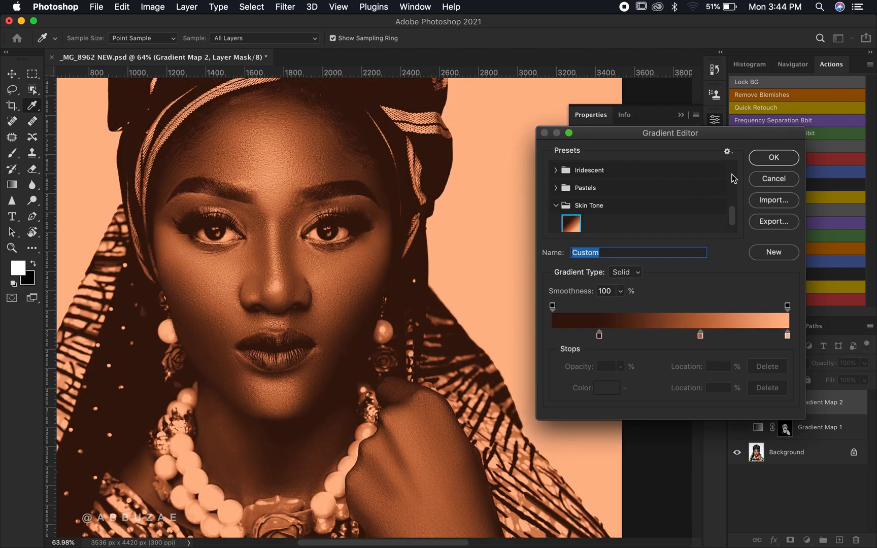
{"action": "left_click", "coordinate": [773, 158]}
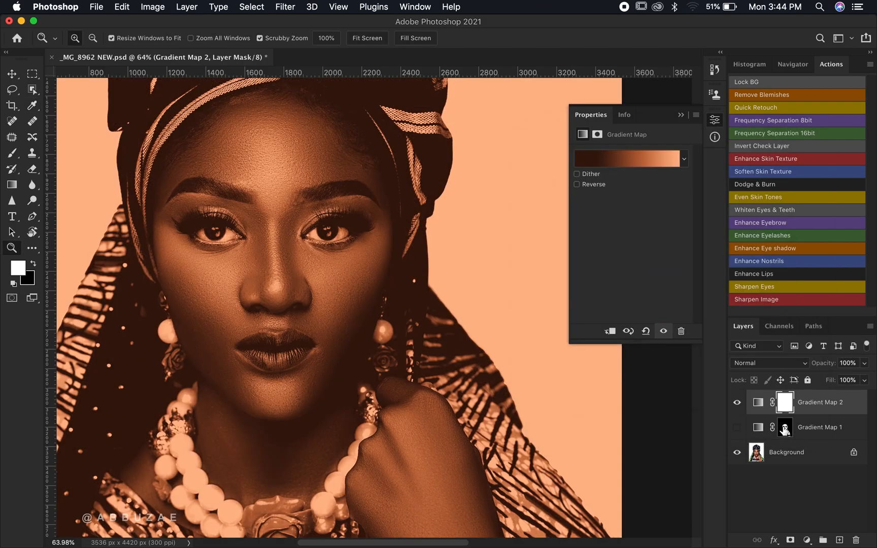
- Invert the second gradient map's mask, then delete the mask and the whole second gradient map layer
{"action": "key", "text": "super+i"}
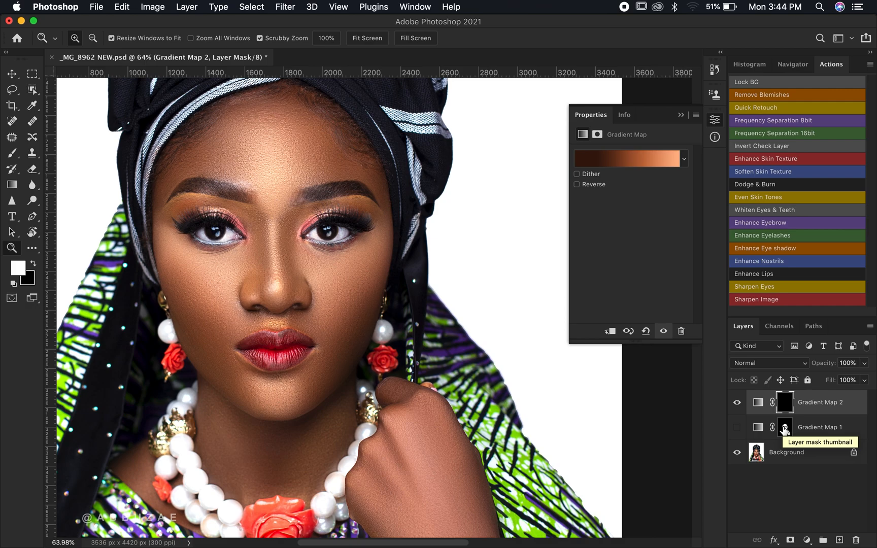
{"action": "key", "text": "b"}
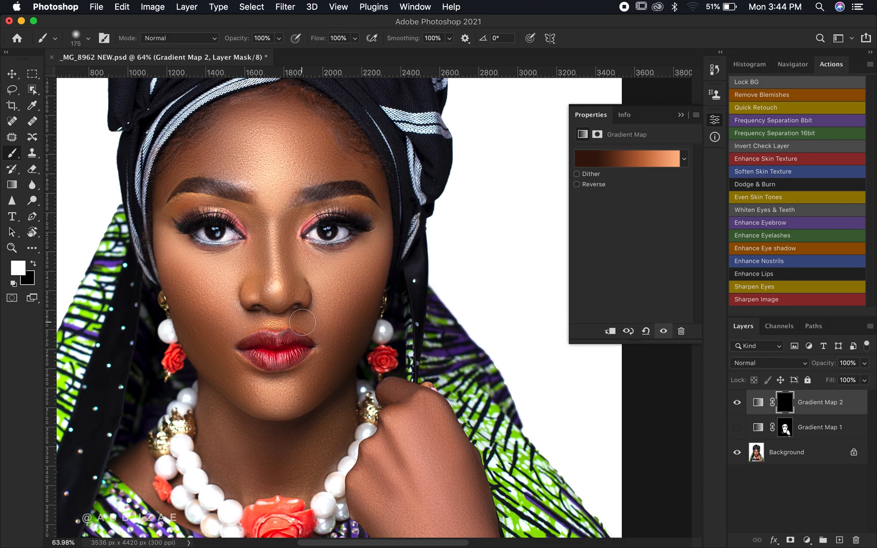
{"action": "key", "text": "Delete"}
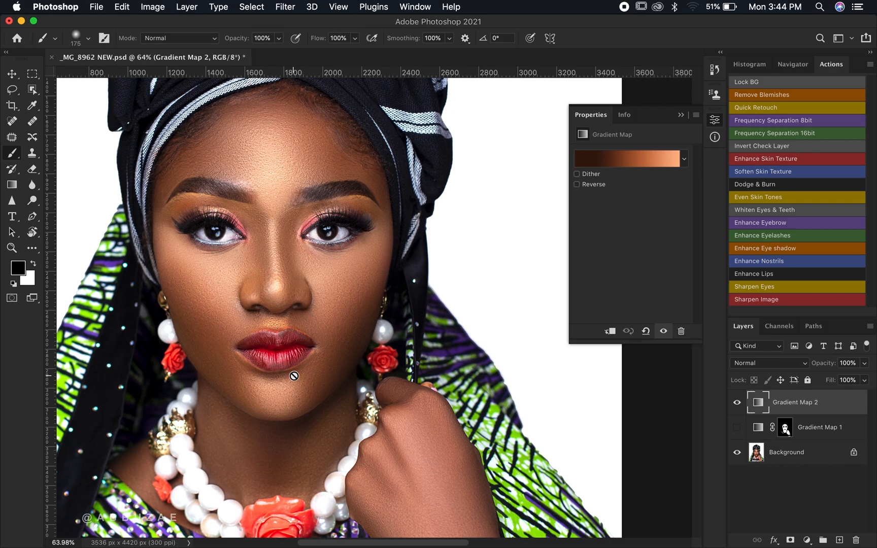
{"action": "key", "text": "Delete"}
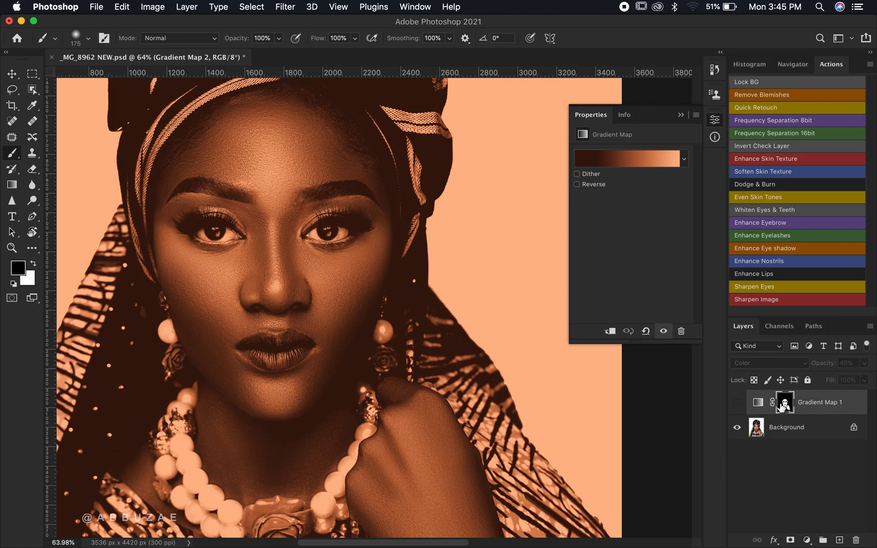
- Turn the first gradient map's visibility back on and collapse the adjustment properties panel
{"action": "left_click", "coordinate": [736, 404]}
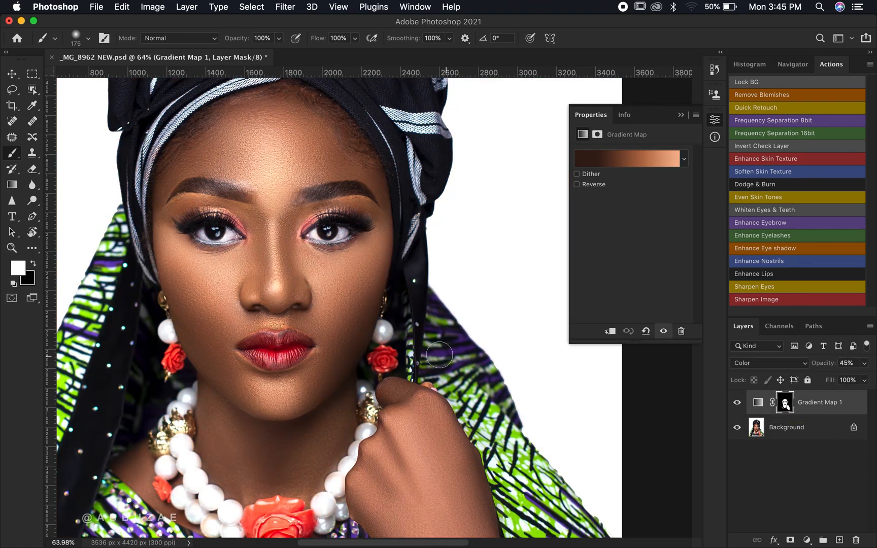
{"action": "key", "text": "z"}
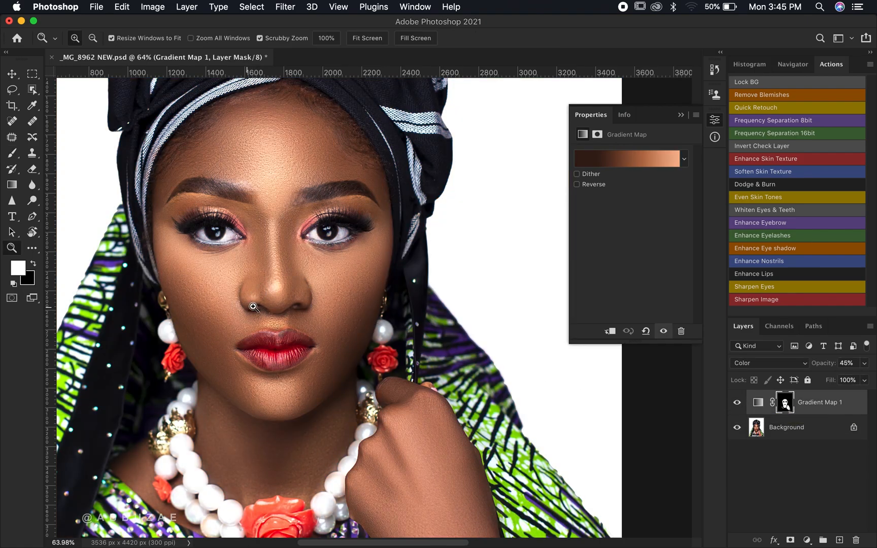
{"action": "mouse_move", "coordinate": [274, 304]}
{"action": "left_mouse_down"}
{"action": "mouse_move", "coordinate": [309, 305]}
{"action": "mouse_move", "coordinate": [298, 305]}
{"action": "left_mouse_up"}
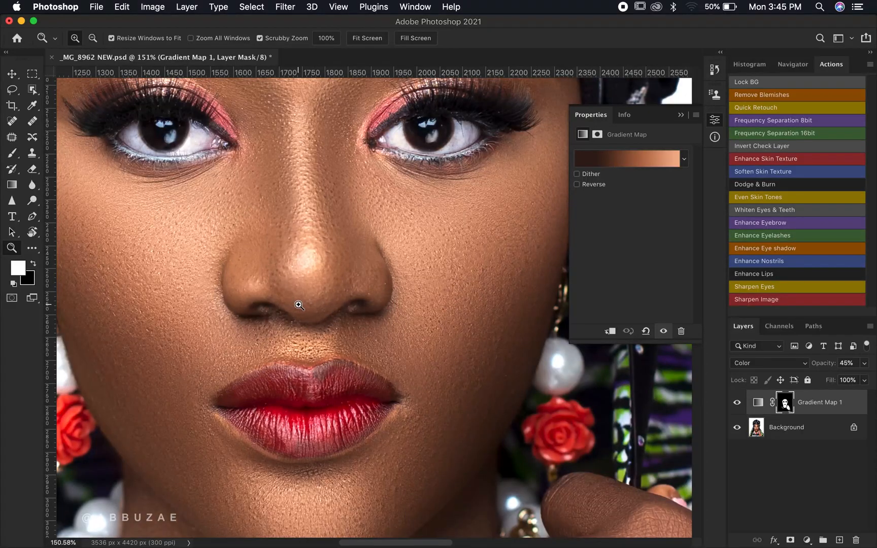
{"action": "left_click", "coordinate": [366, 38]}
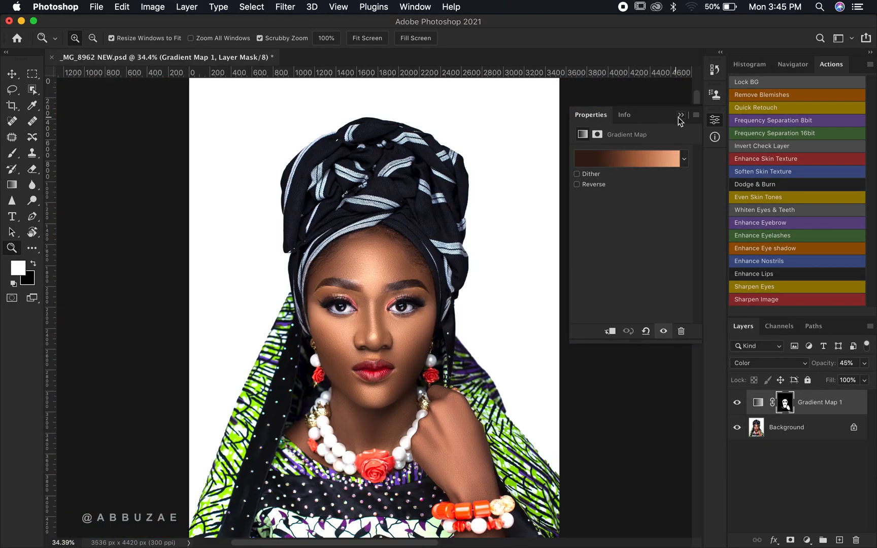
{"action": "left_click", "coordinate": [681, 114]}
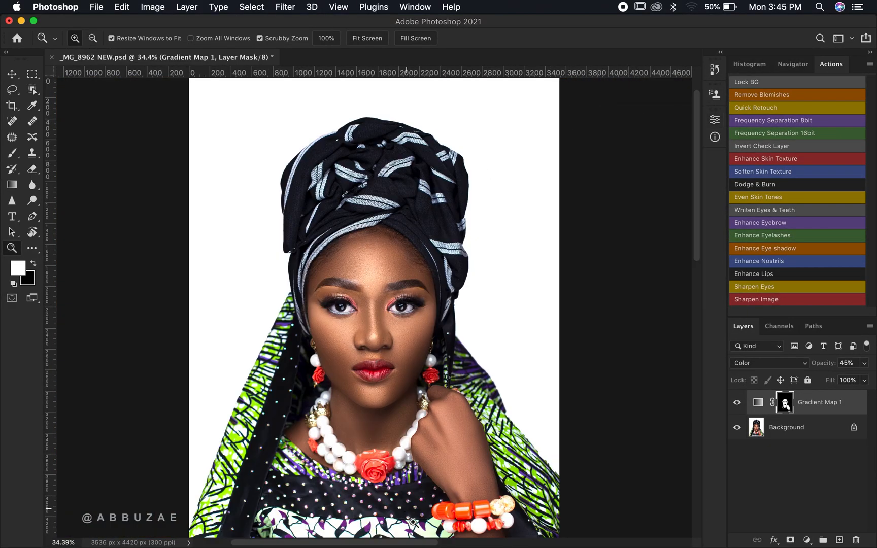
- Toggle the first gradient map on and off to compare the skin before and after the grade
{"action": "left_click_drag", "start_coordinate": [414, 521], "coordinate": [448, 515]}
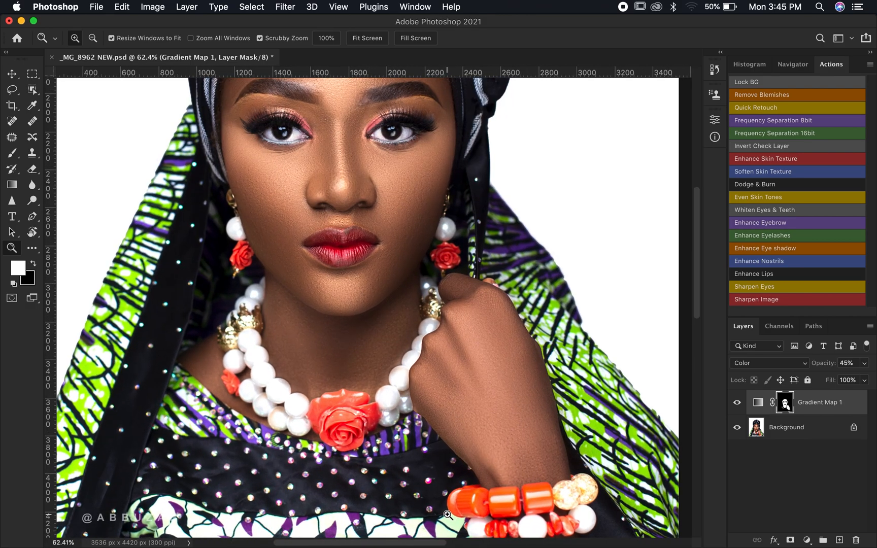
{"action": "left_click", "coordinate": [737, 402]}
{"action": "left_click", "coordinate": [737, 403]}
{"action": "left_click", "coordinate": [737, 402]}
{"action": "left_click", "coordinate": [737, 402]}
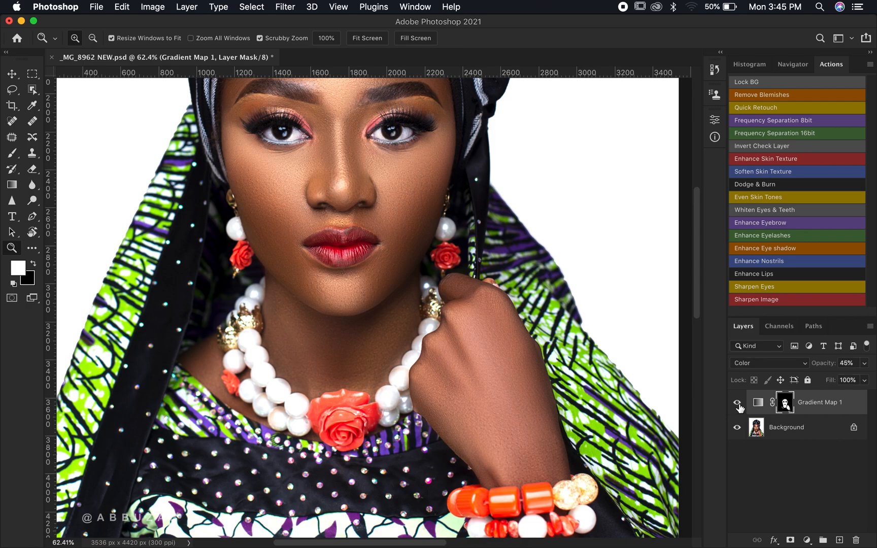